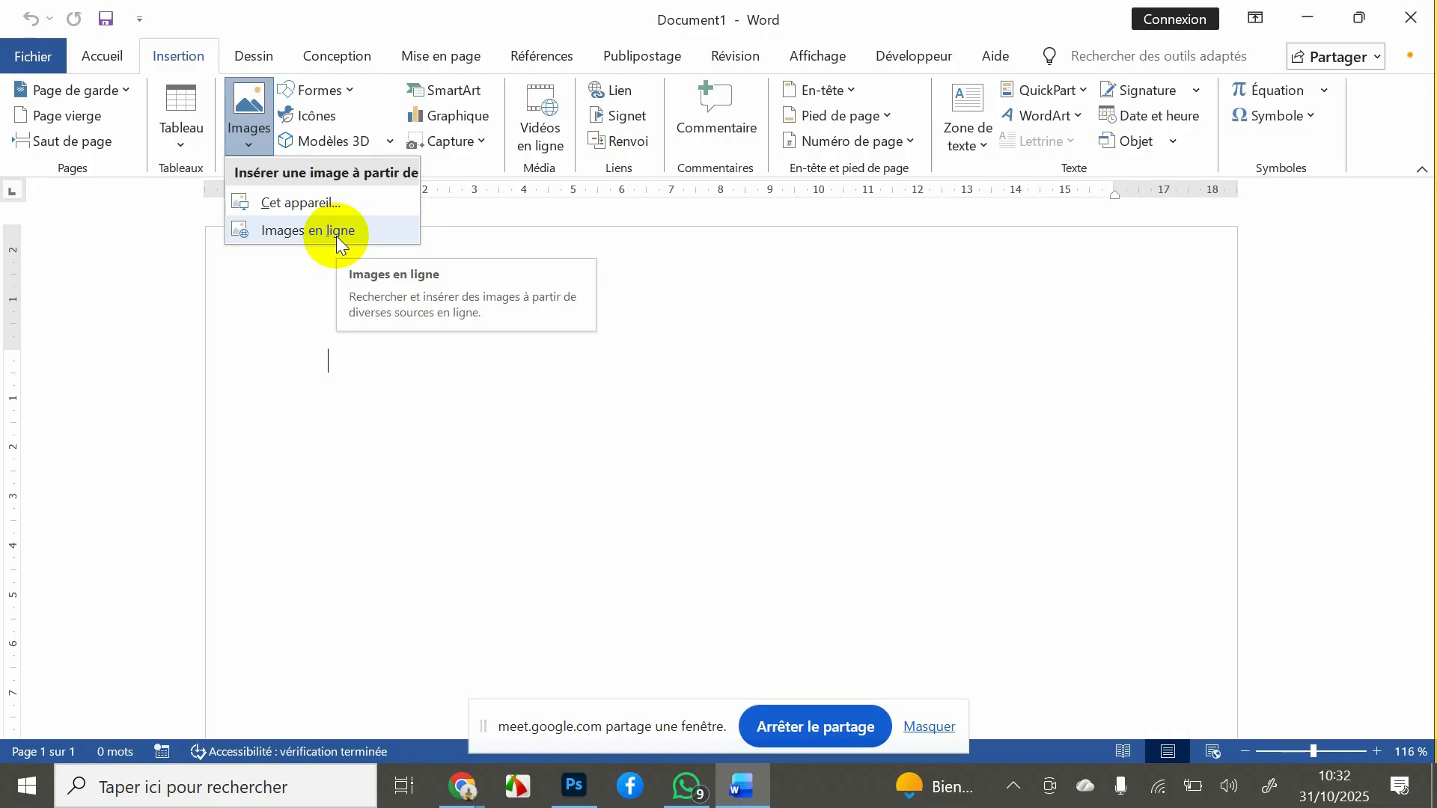
- Insert the picture of a handshake in front of skyscrapers, stored on this device, into the blank document
click(296, 205)
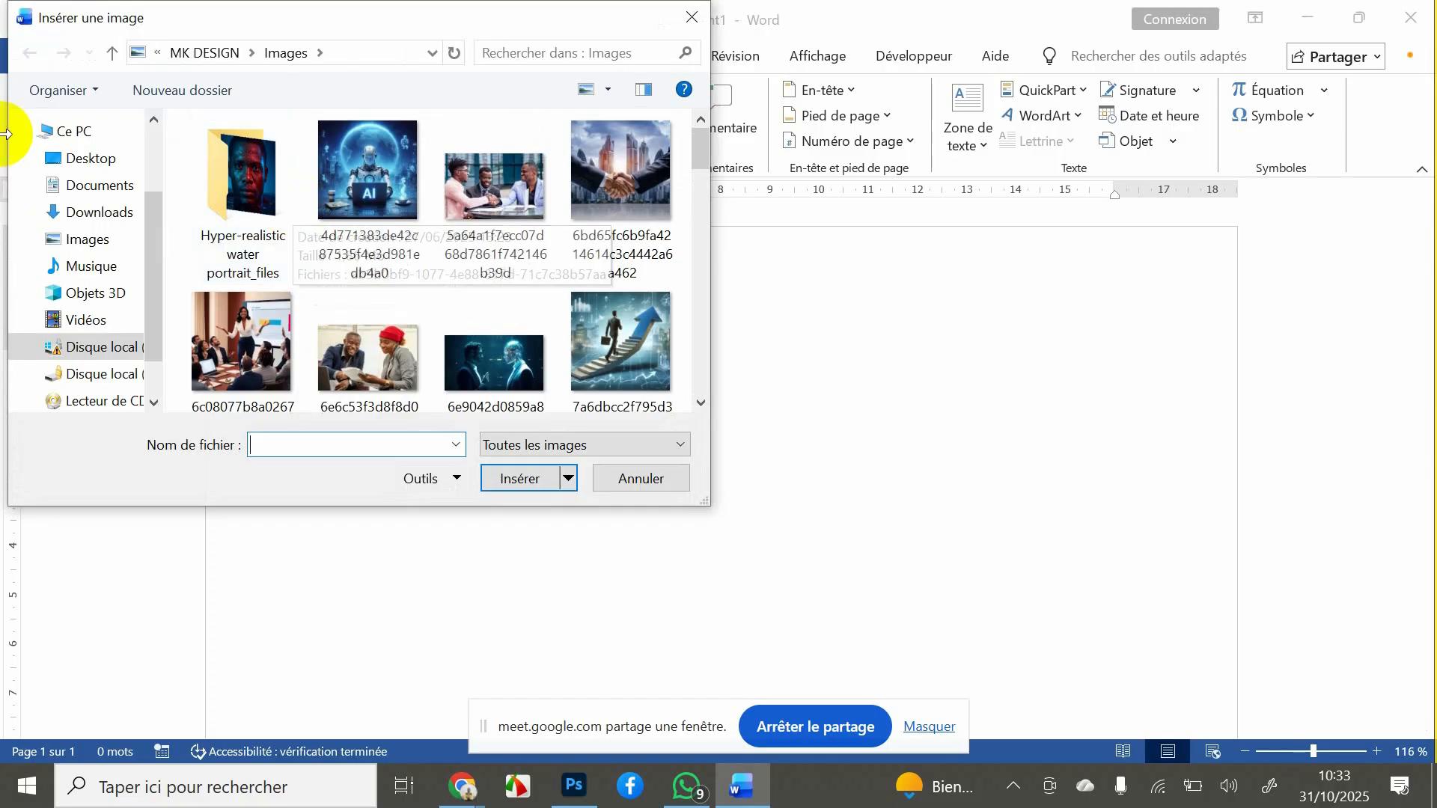
scroll(154, 225, up, 2)
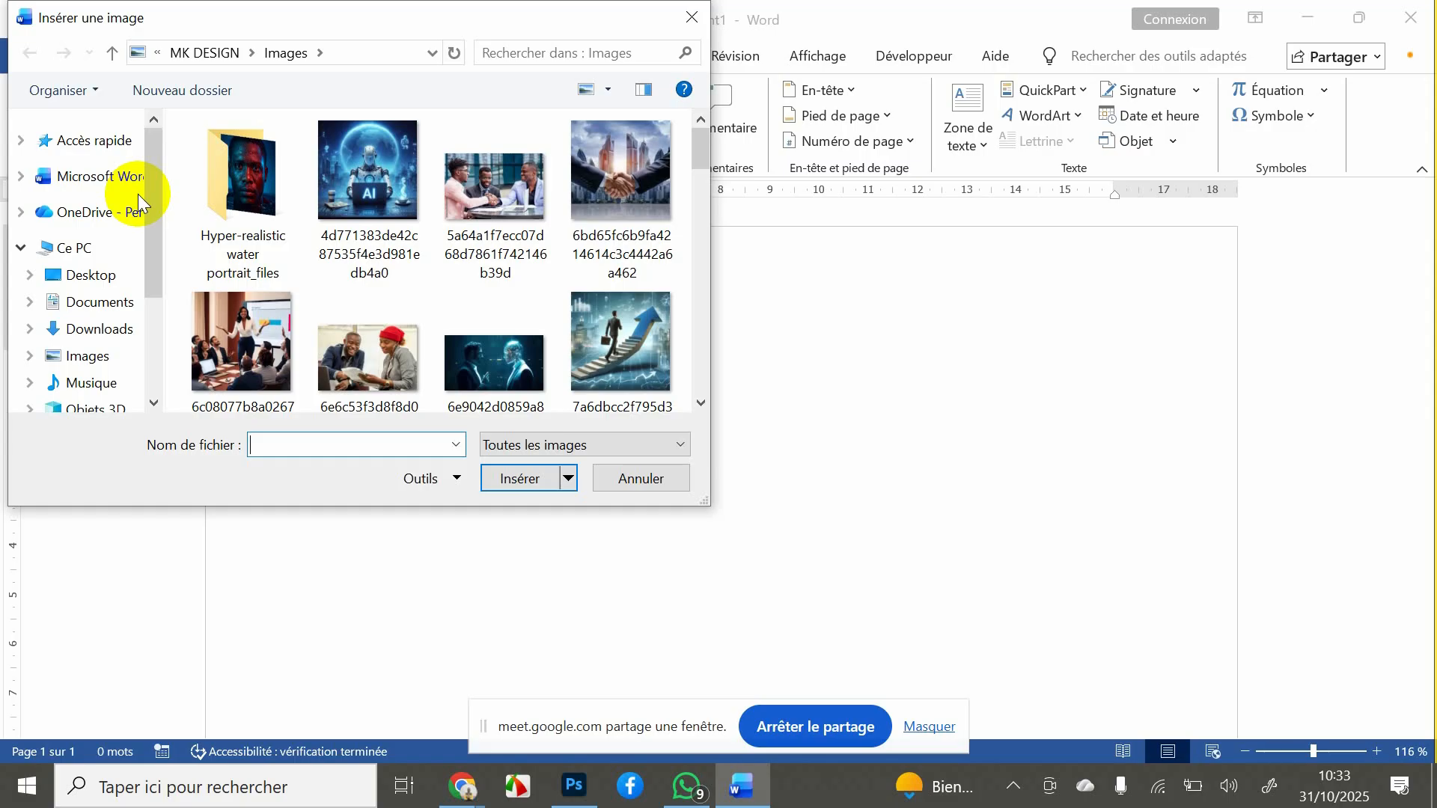
click(615, 189)
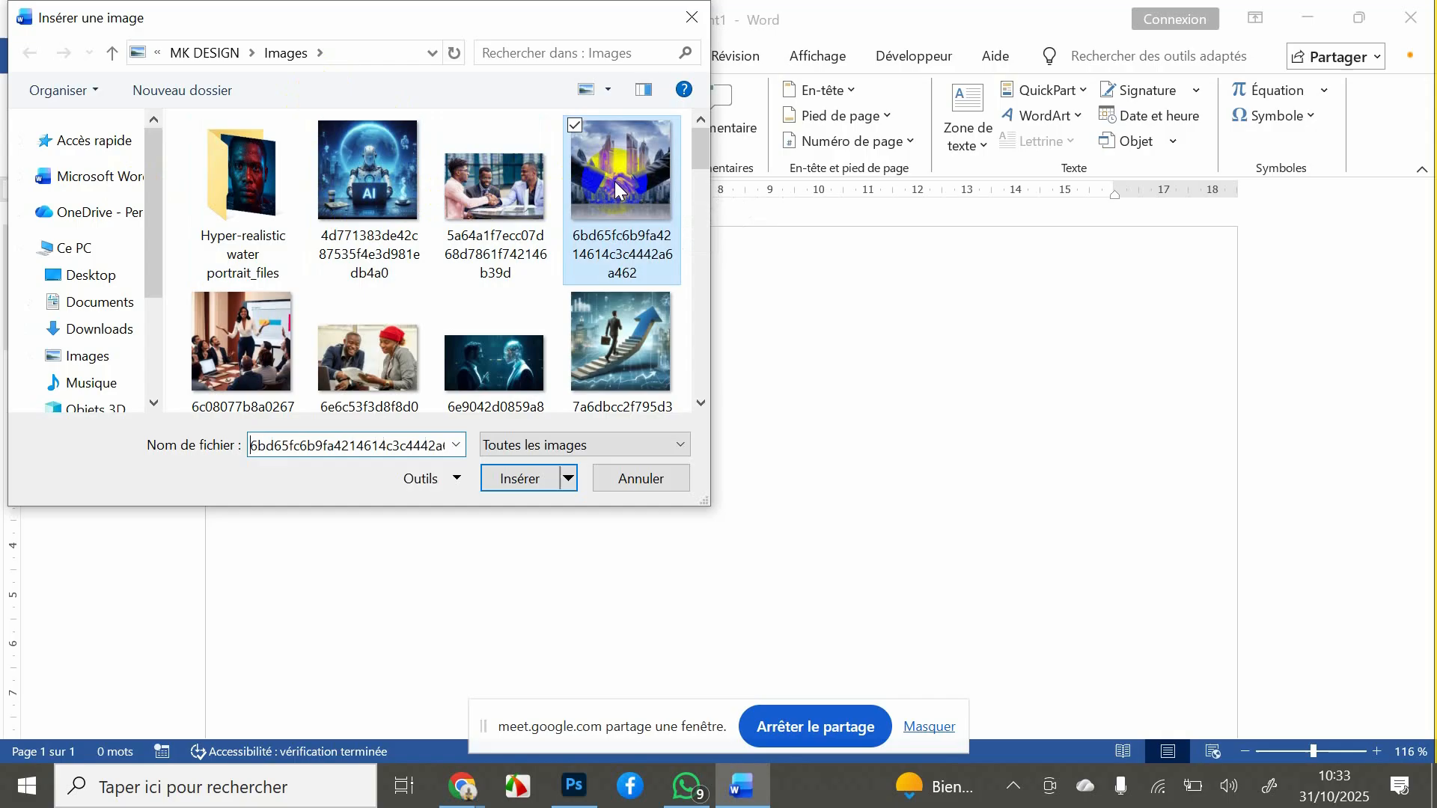
click(522, 481)
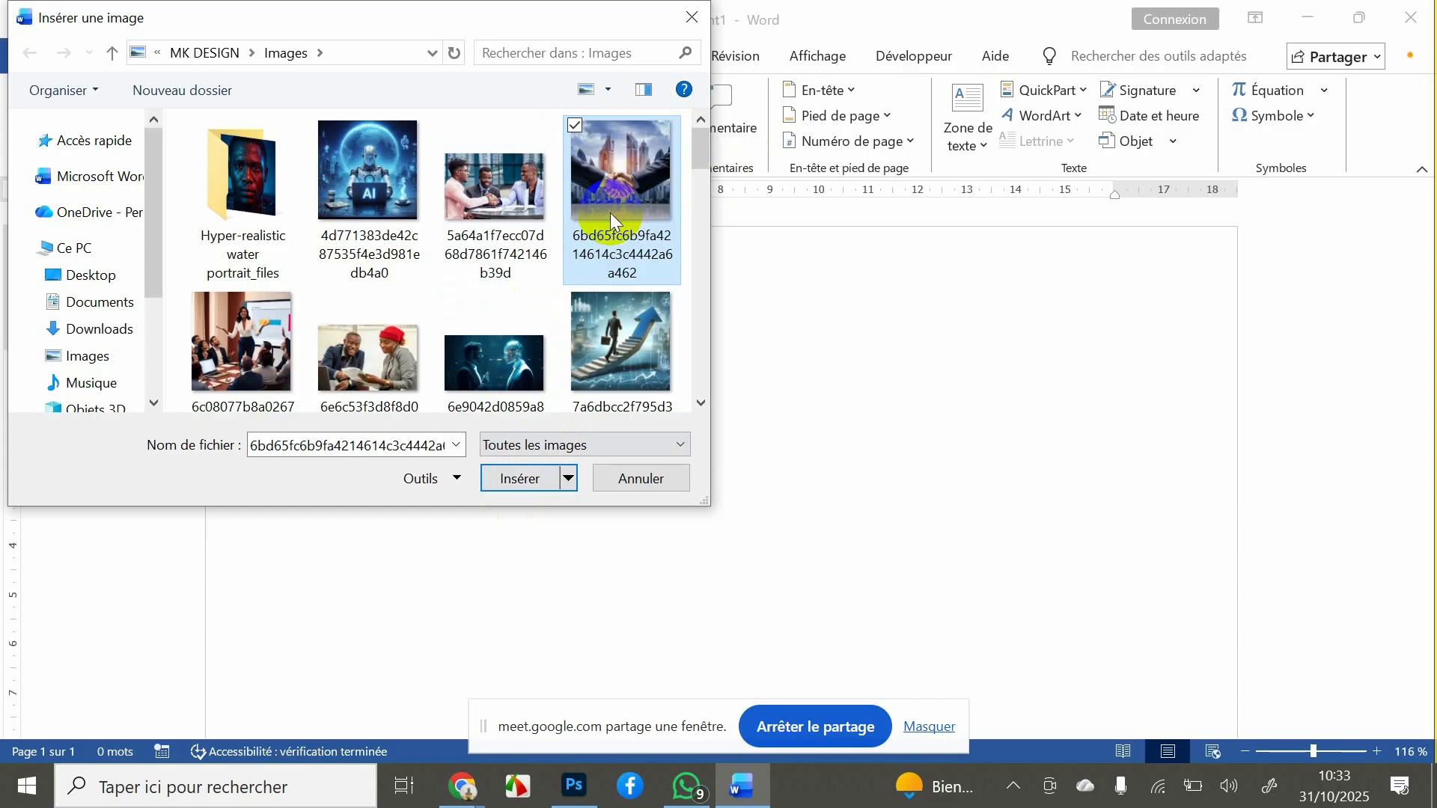
click(518, 488)
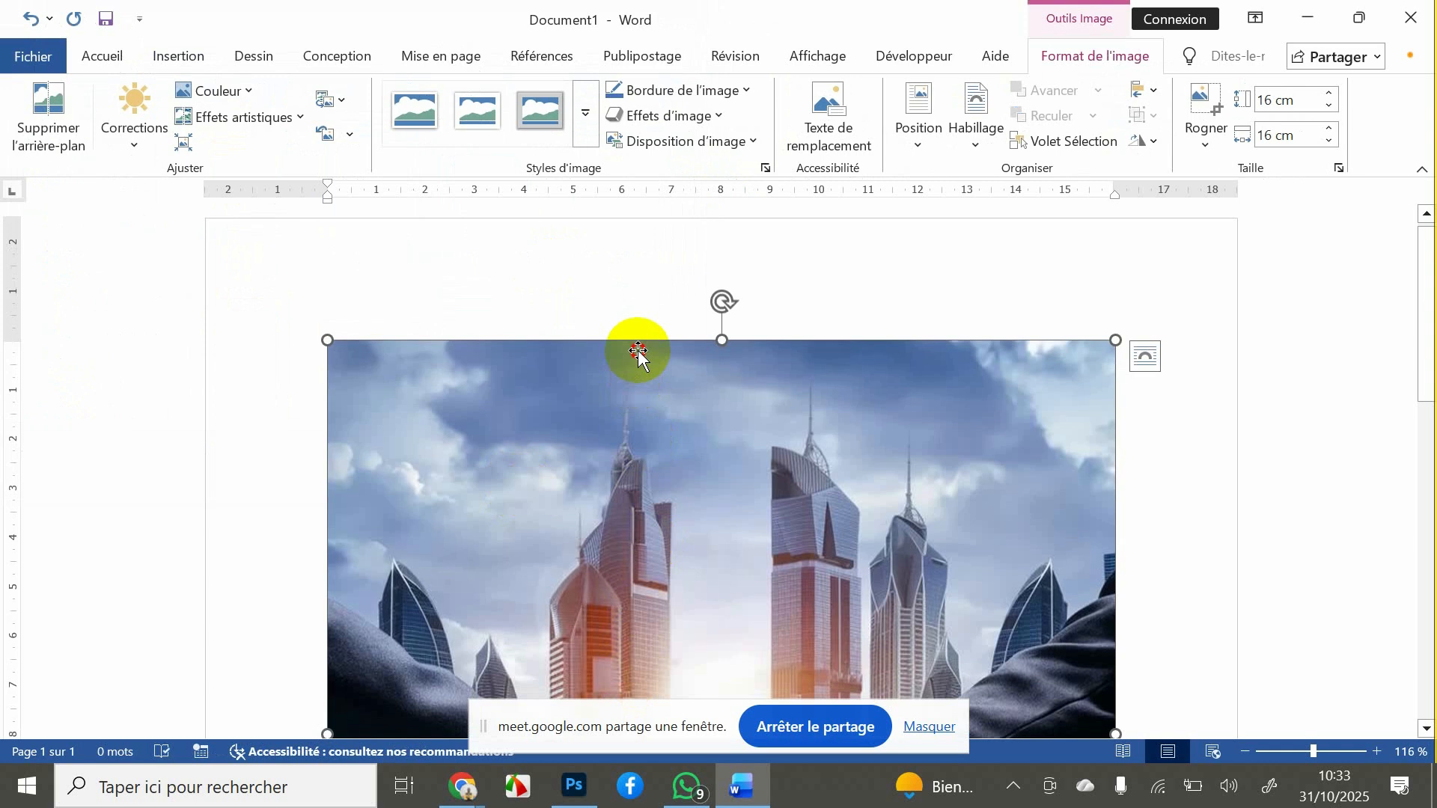
drag(638, 352, 700, 262)
drag(756, 377, 608, 323)
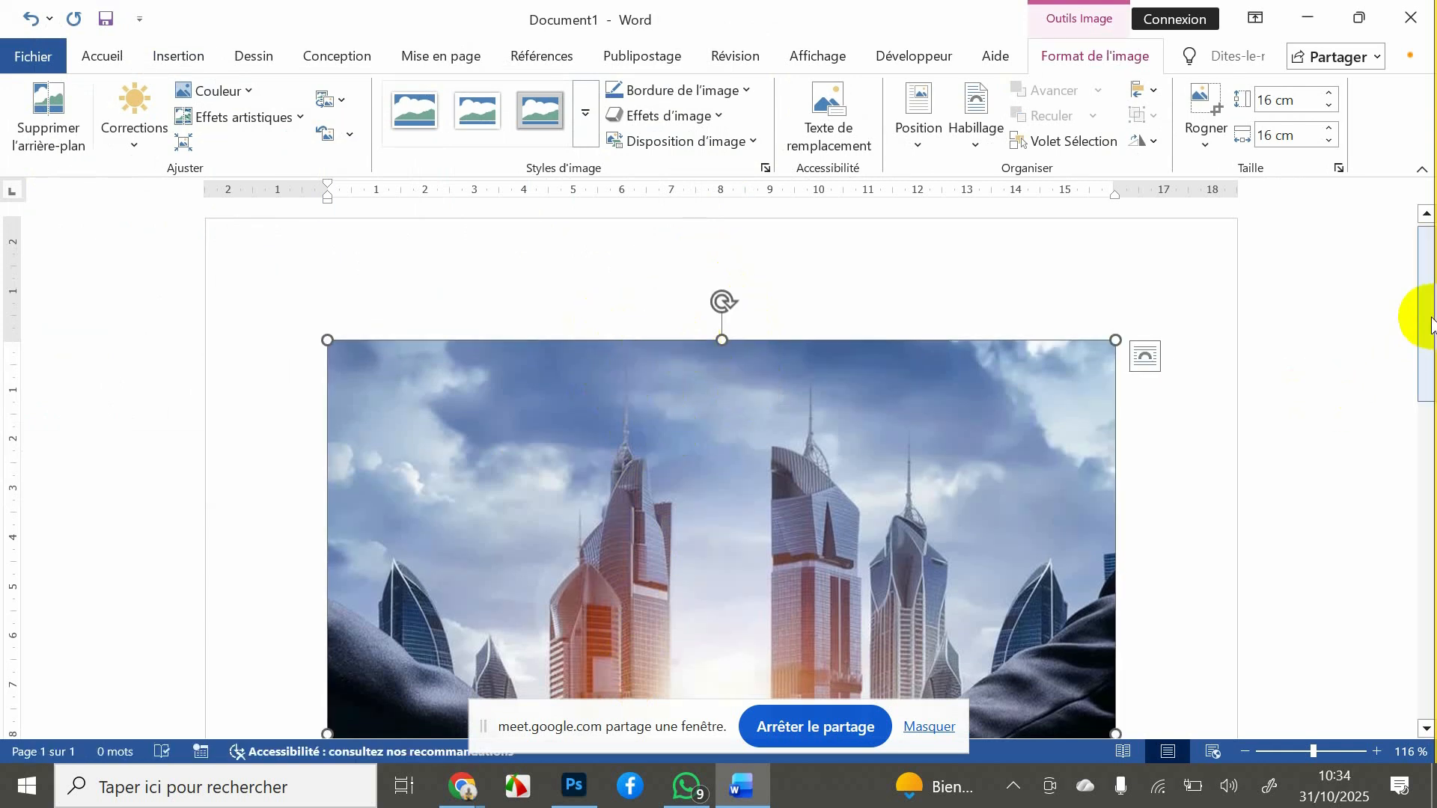
drag(1421, 330, 1427, 380)
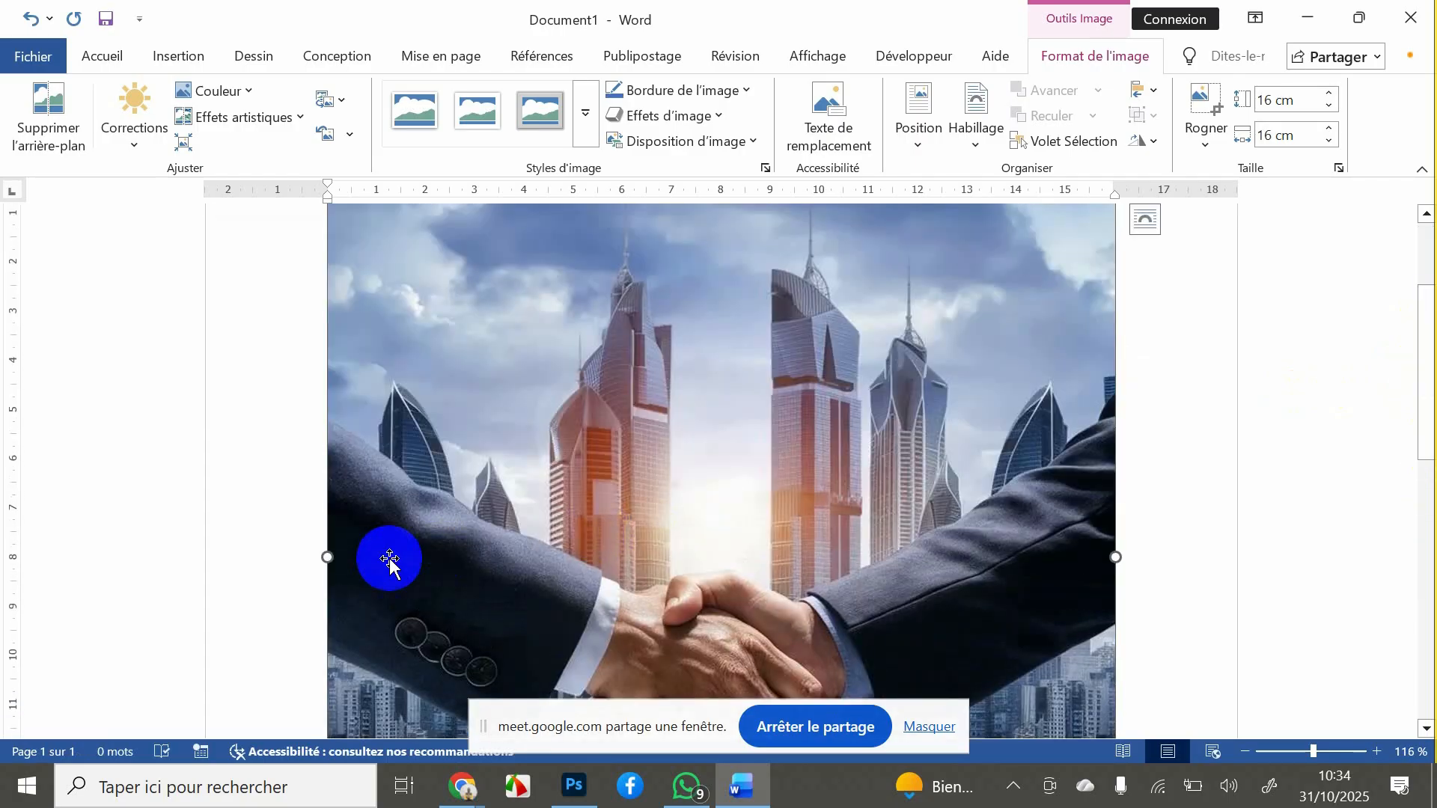
- Open the recent document "compte utilisateur" from the Bureau folder
key(ctrl+n)
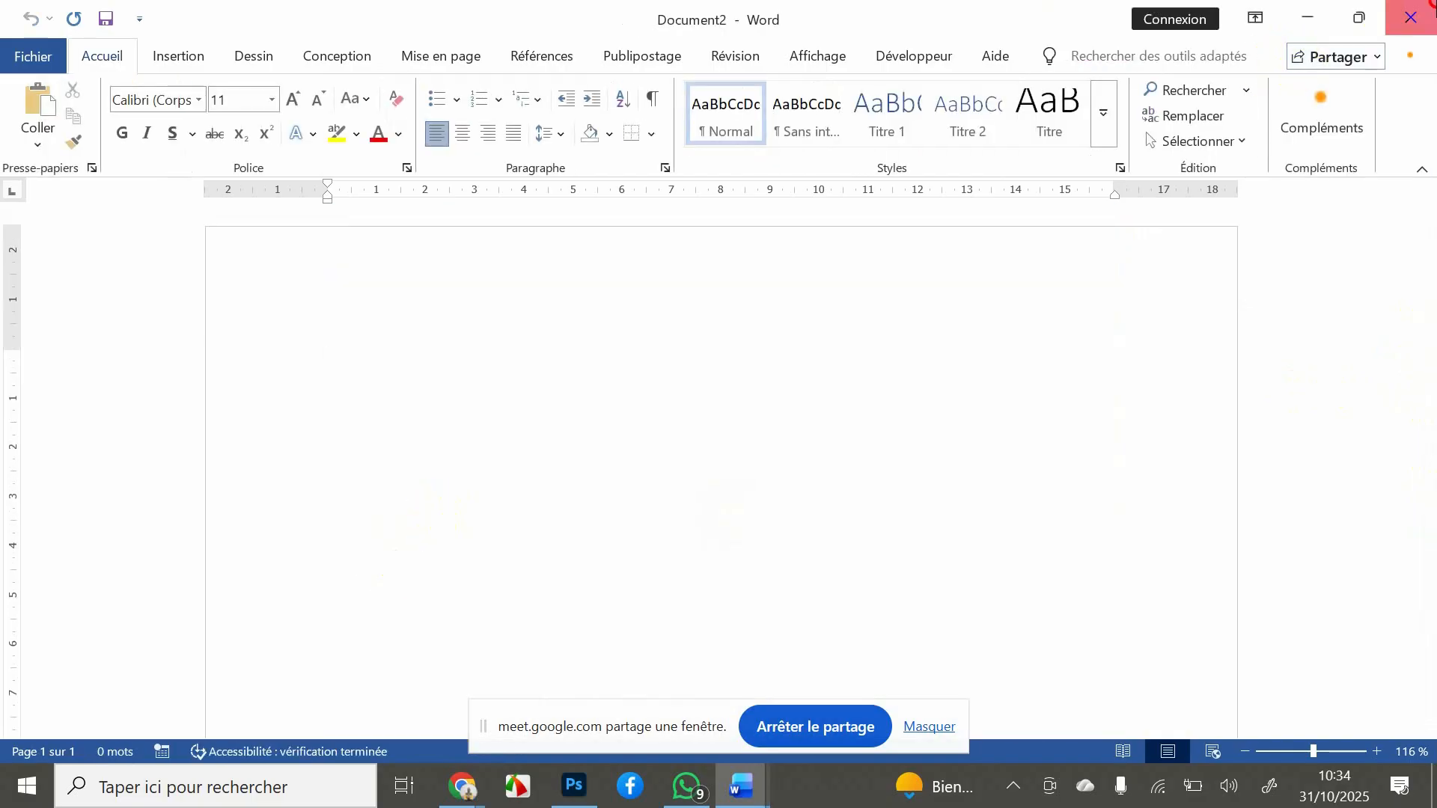
click(1411, 16)
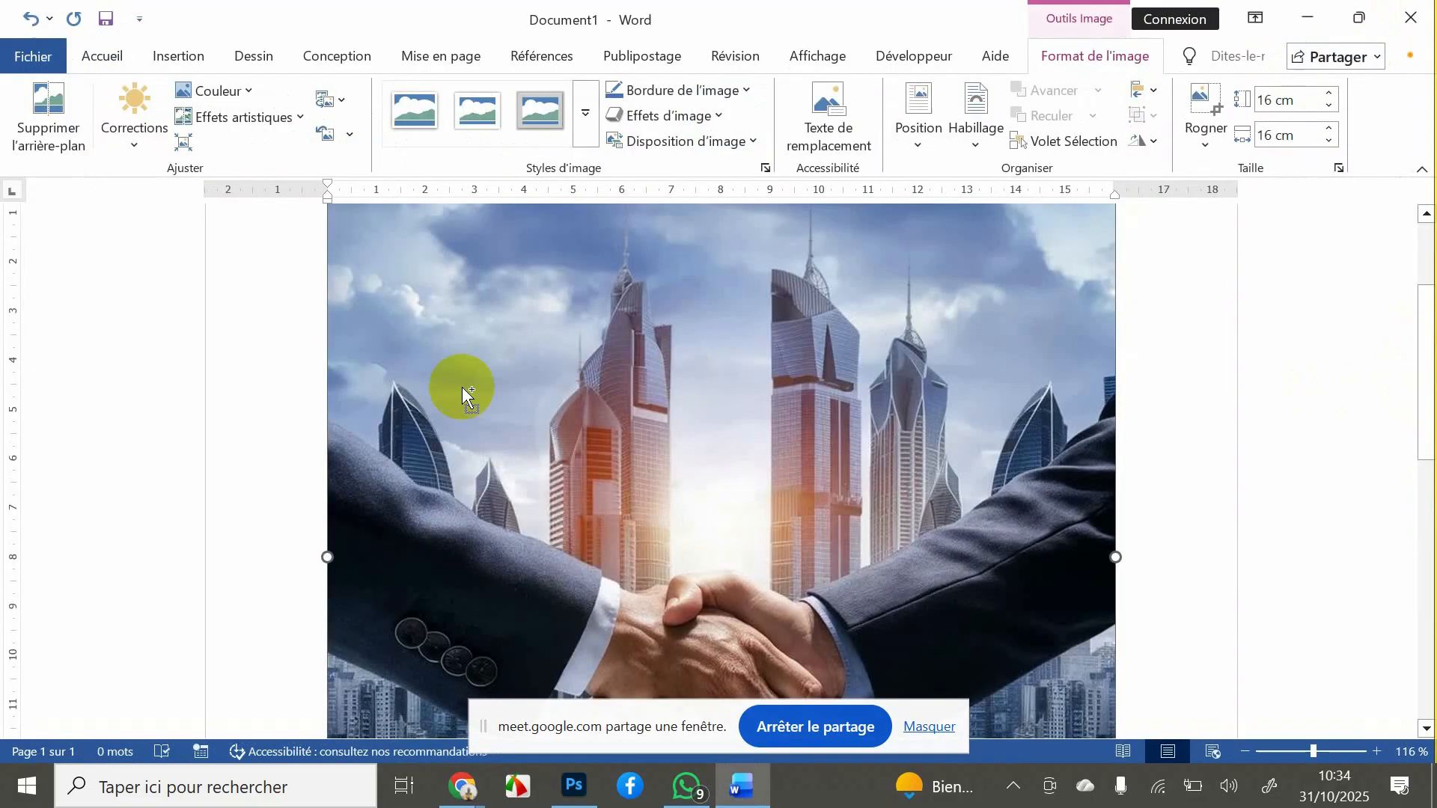
key(ctrl+o)
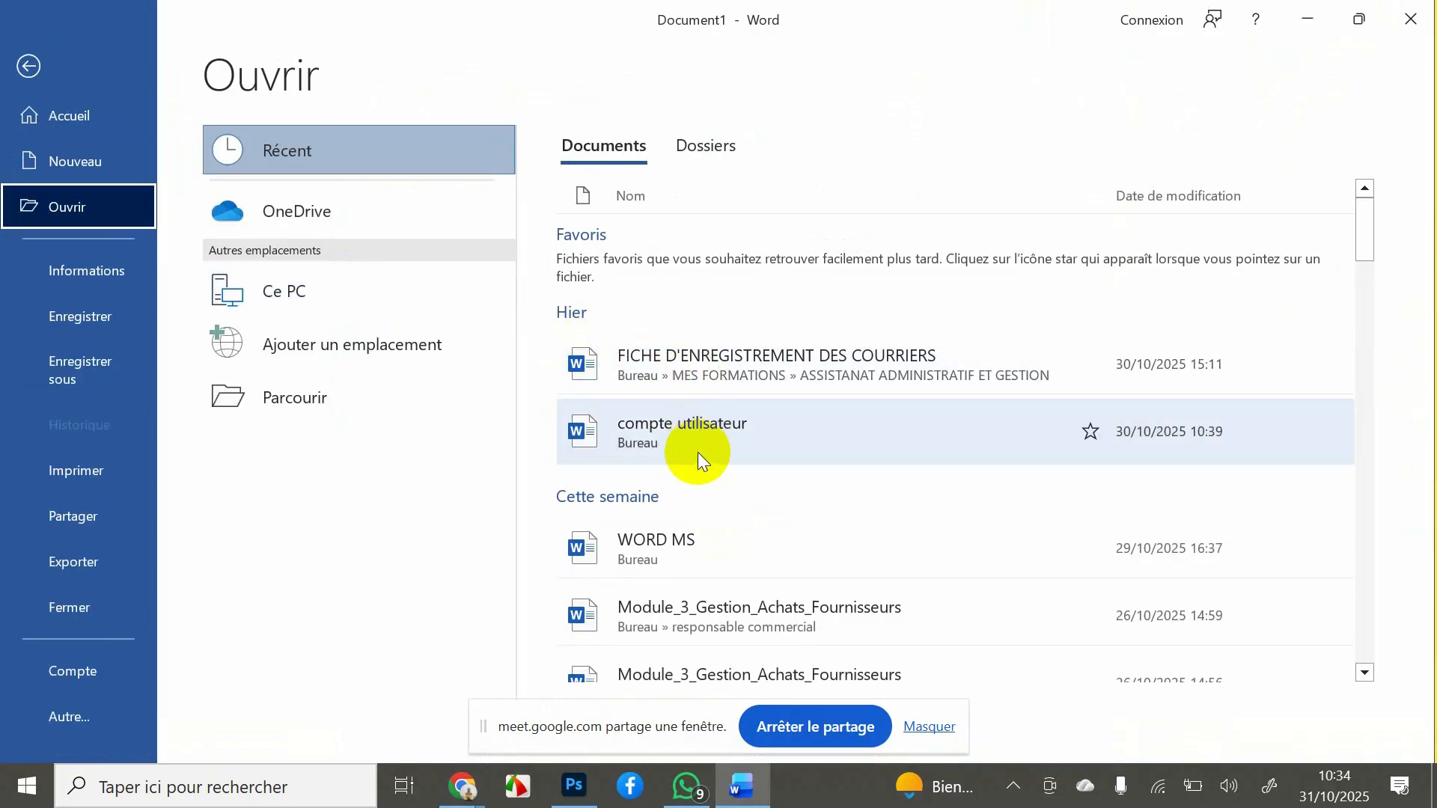
click(699, 450)
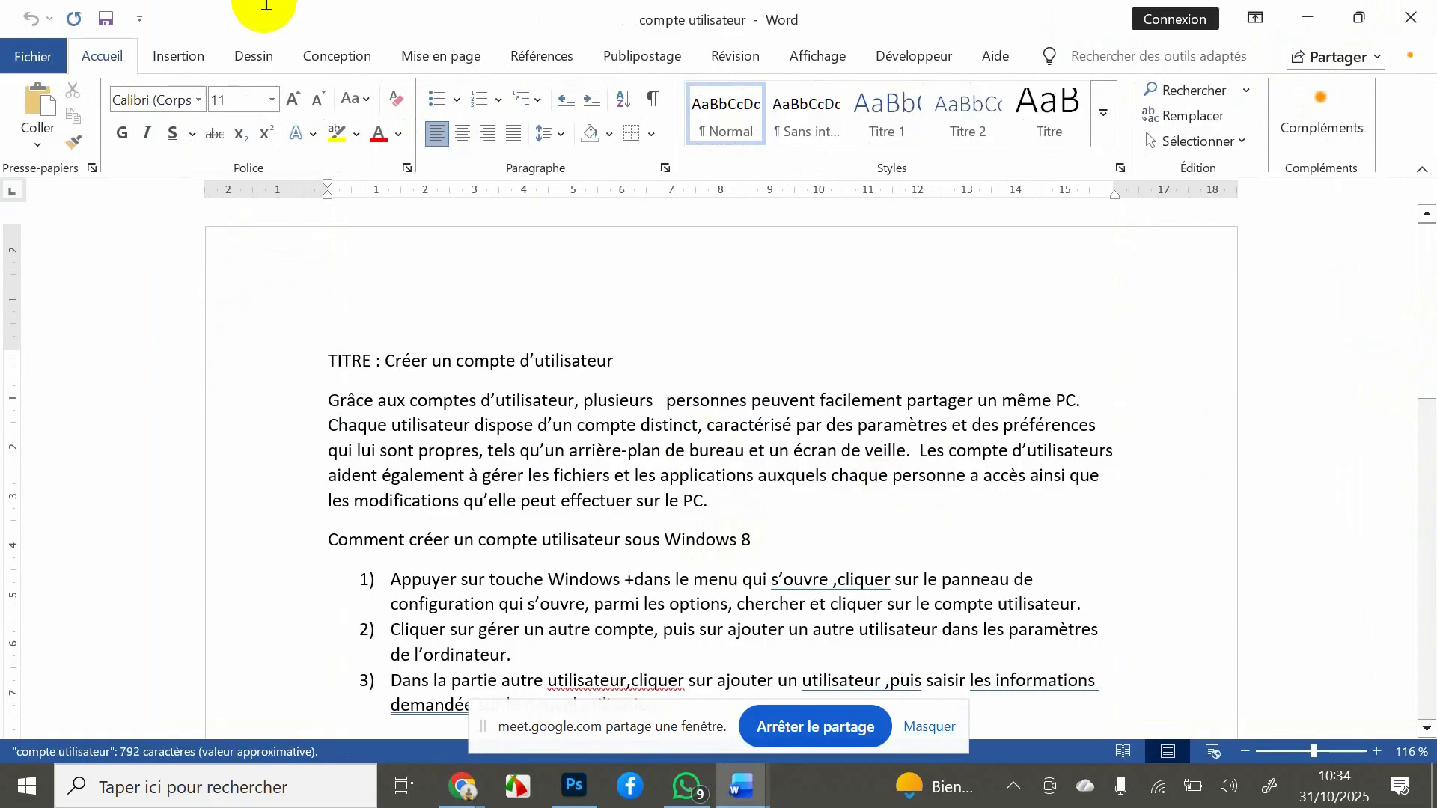
- Insert the device picture of three men shaking hands at the start of the document, before the title
click(191, 55)
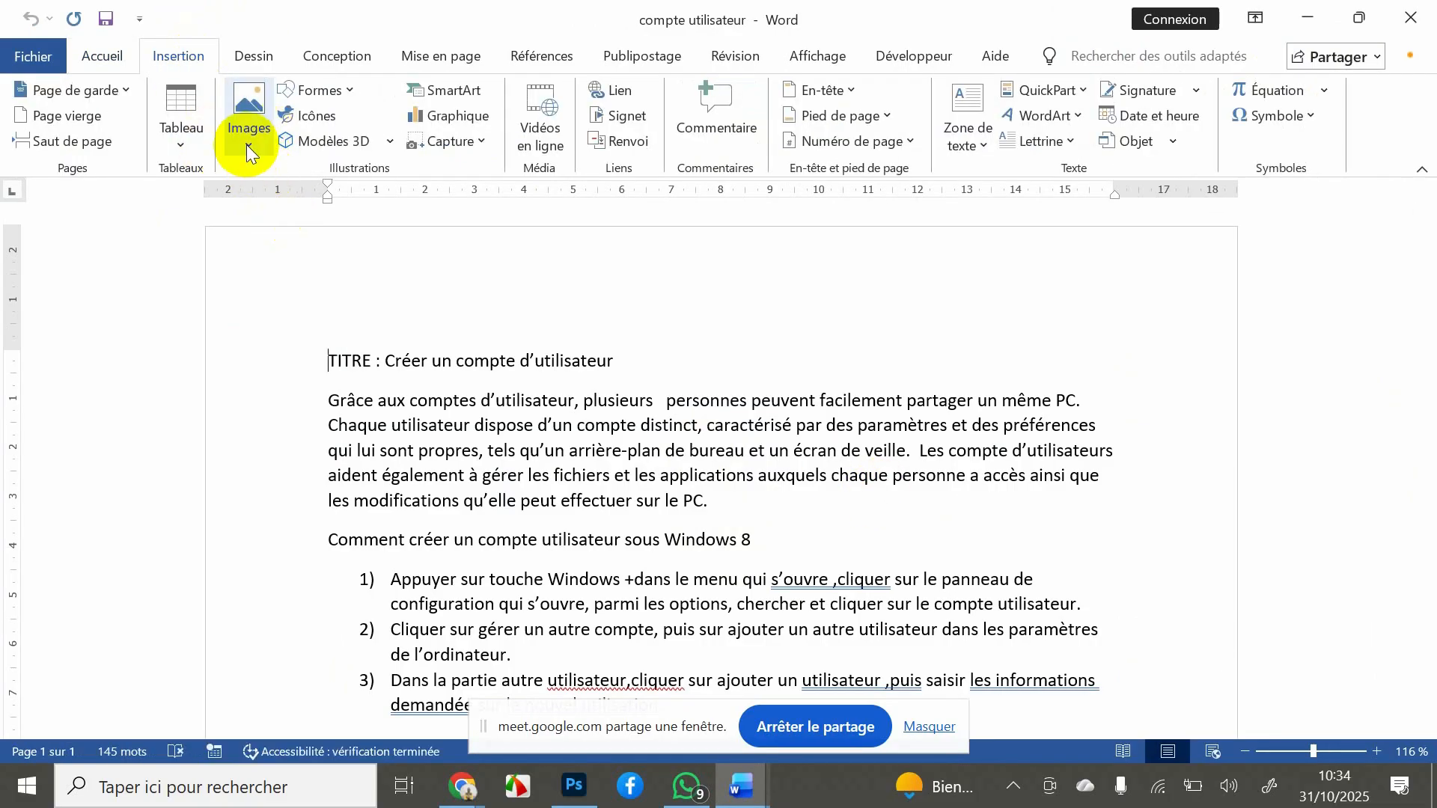
click(247, 147)
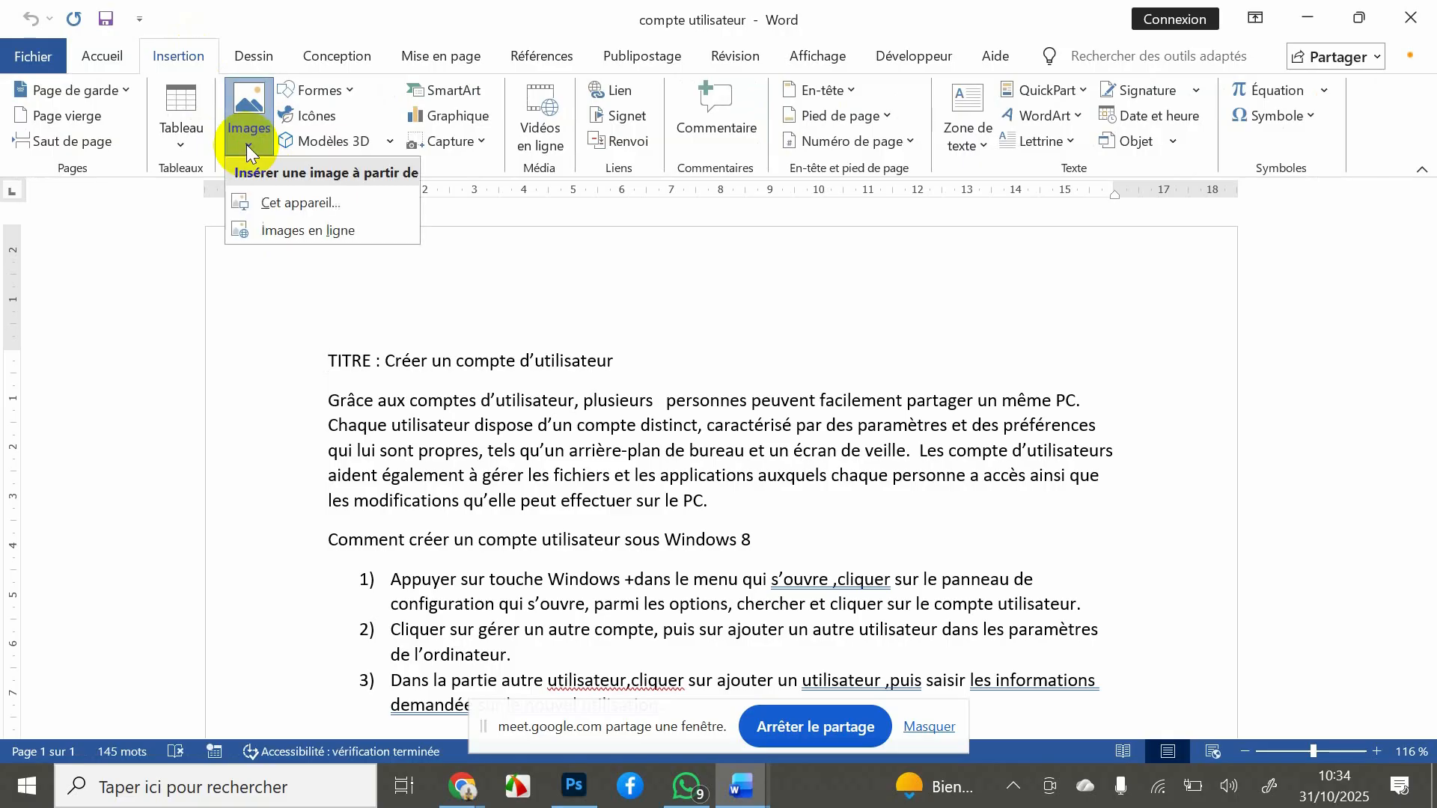
click(321, 210)
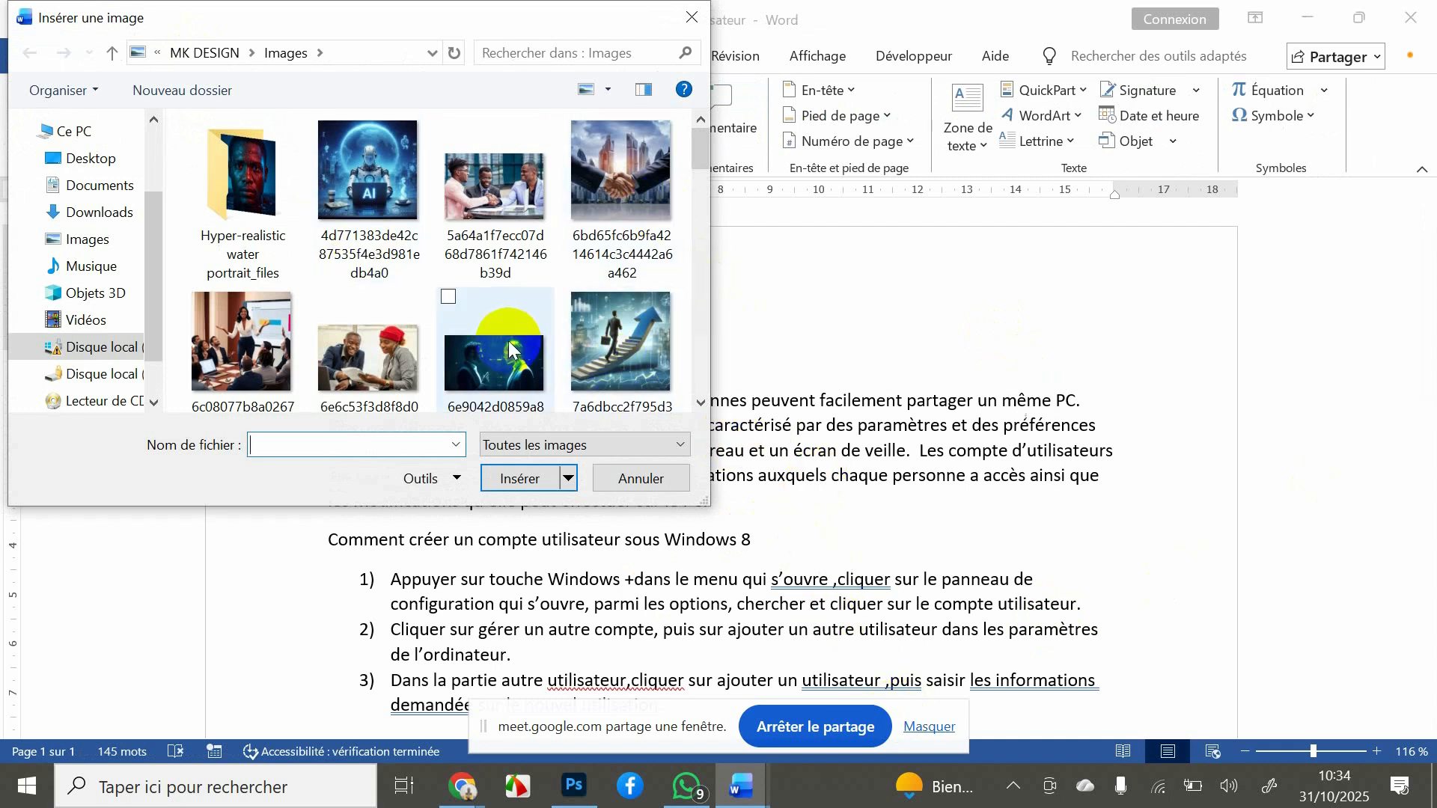
double_click(440, 186)
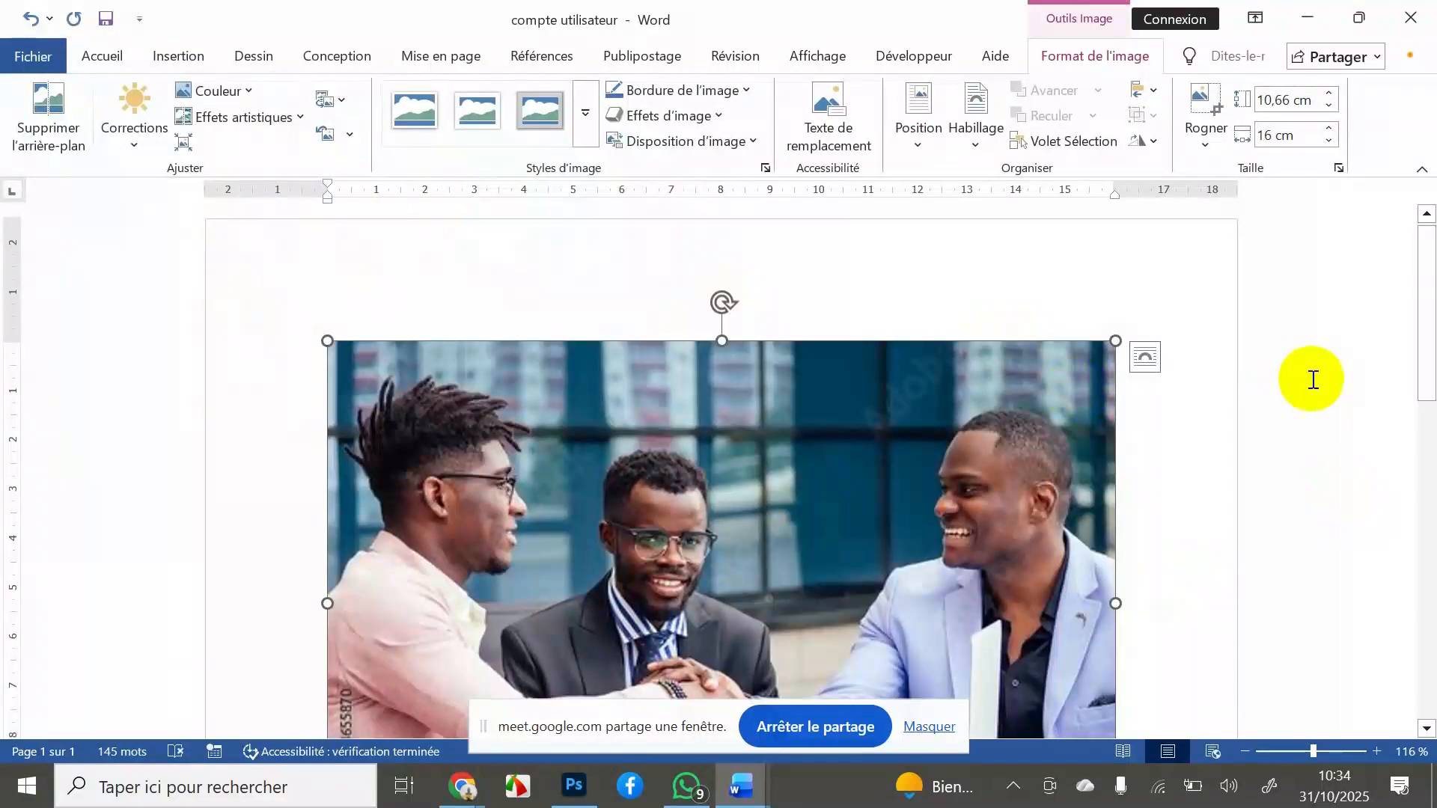
drag(1414, 295, 1264, 324)
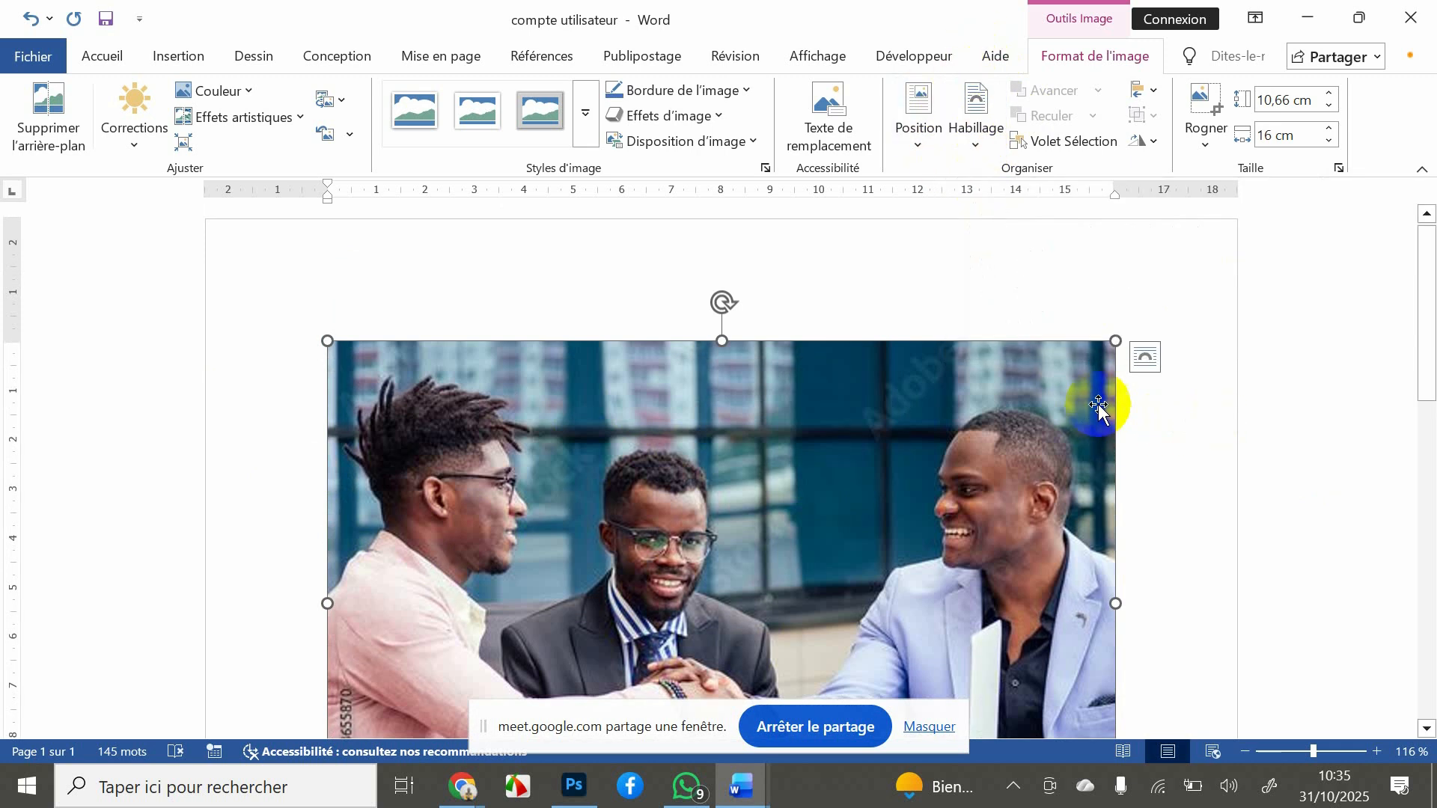
- Give the picture square text wrapping and shrink it proportionally to about 6,15 × 9,23 cm
click(1143, 364)
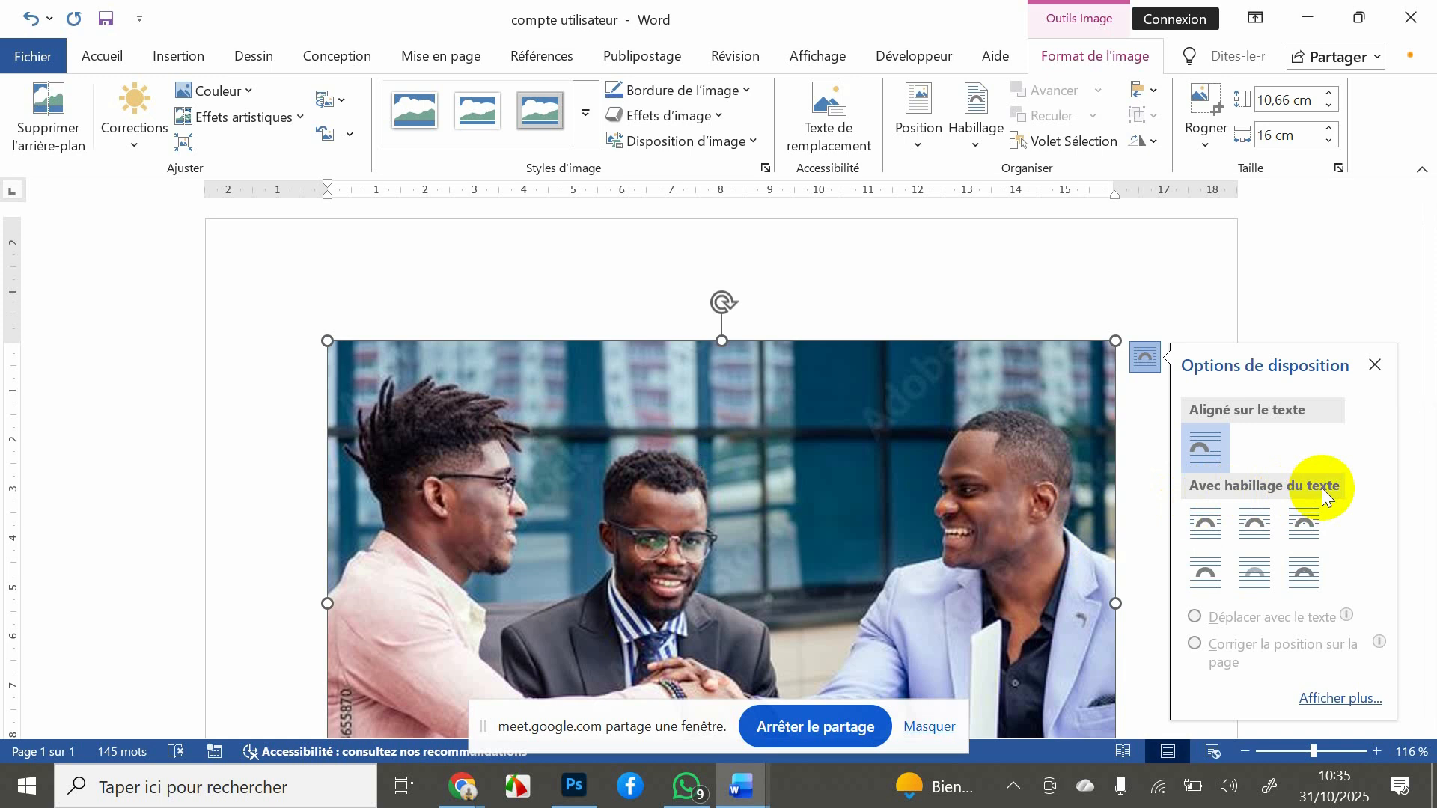
click(1212, 528)
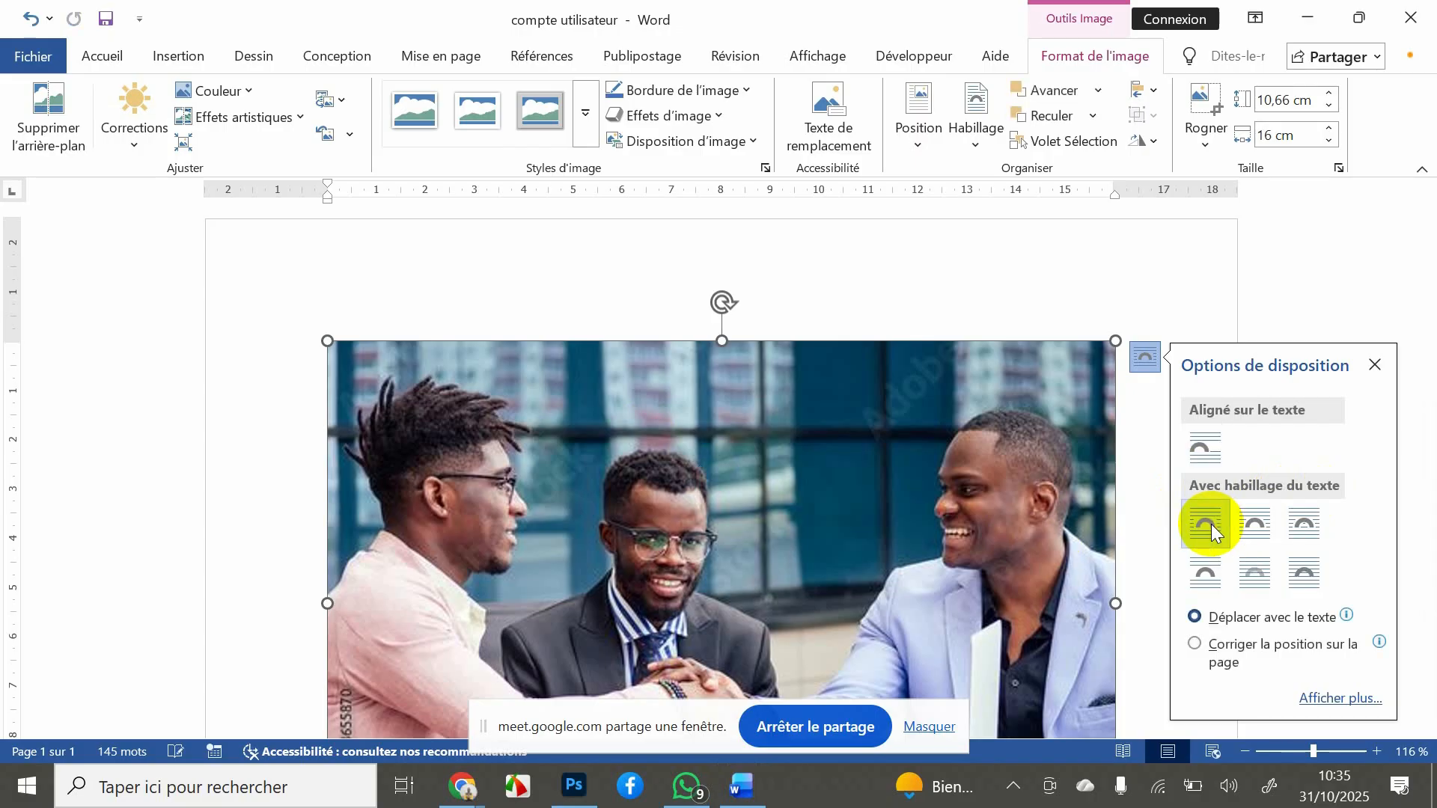
drag(1117, 339, 784, 685)
- Move the picture to the middle of the text, between the end of the first paragraph and the numbered list
scroll(523, 658, down, 5)
drag(554, 409, 641, 427)
scroll(1240, 539, up, 3)
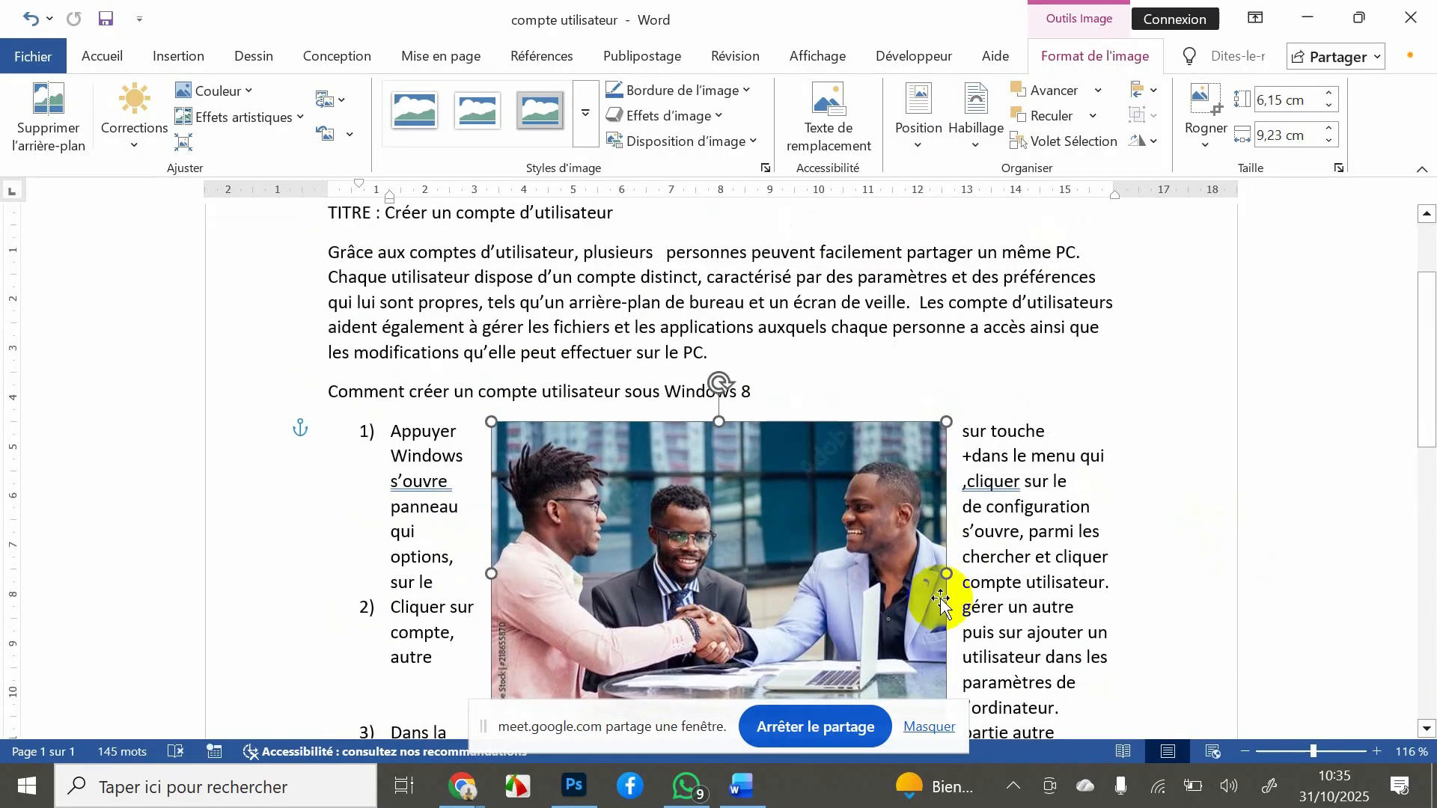
drag(884, 606, 887, 524)
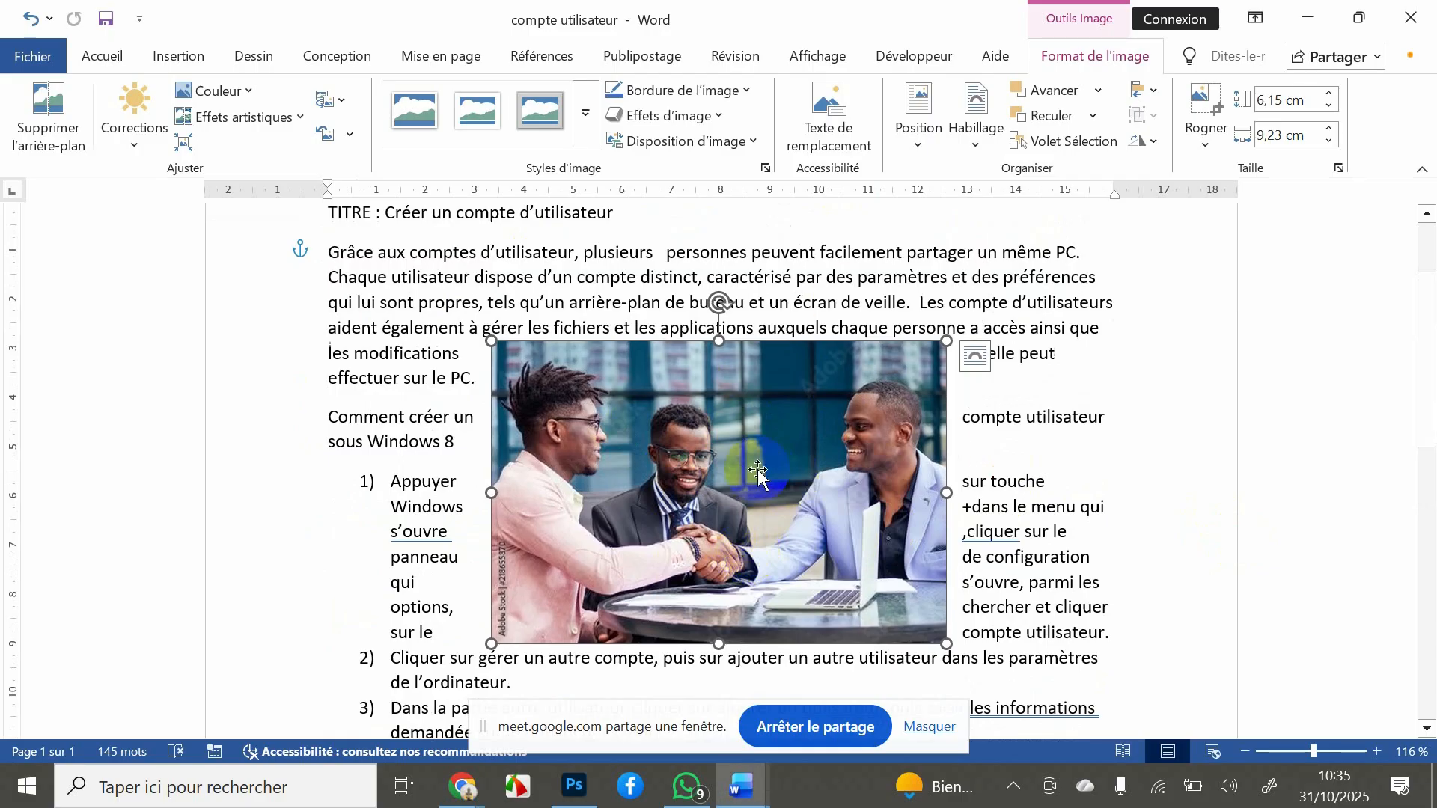
- Try the tight, through, top-and-bottom, behind-text and in-front-of-text wrapping options on the picture in turn
click(975, 356)
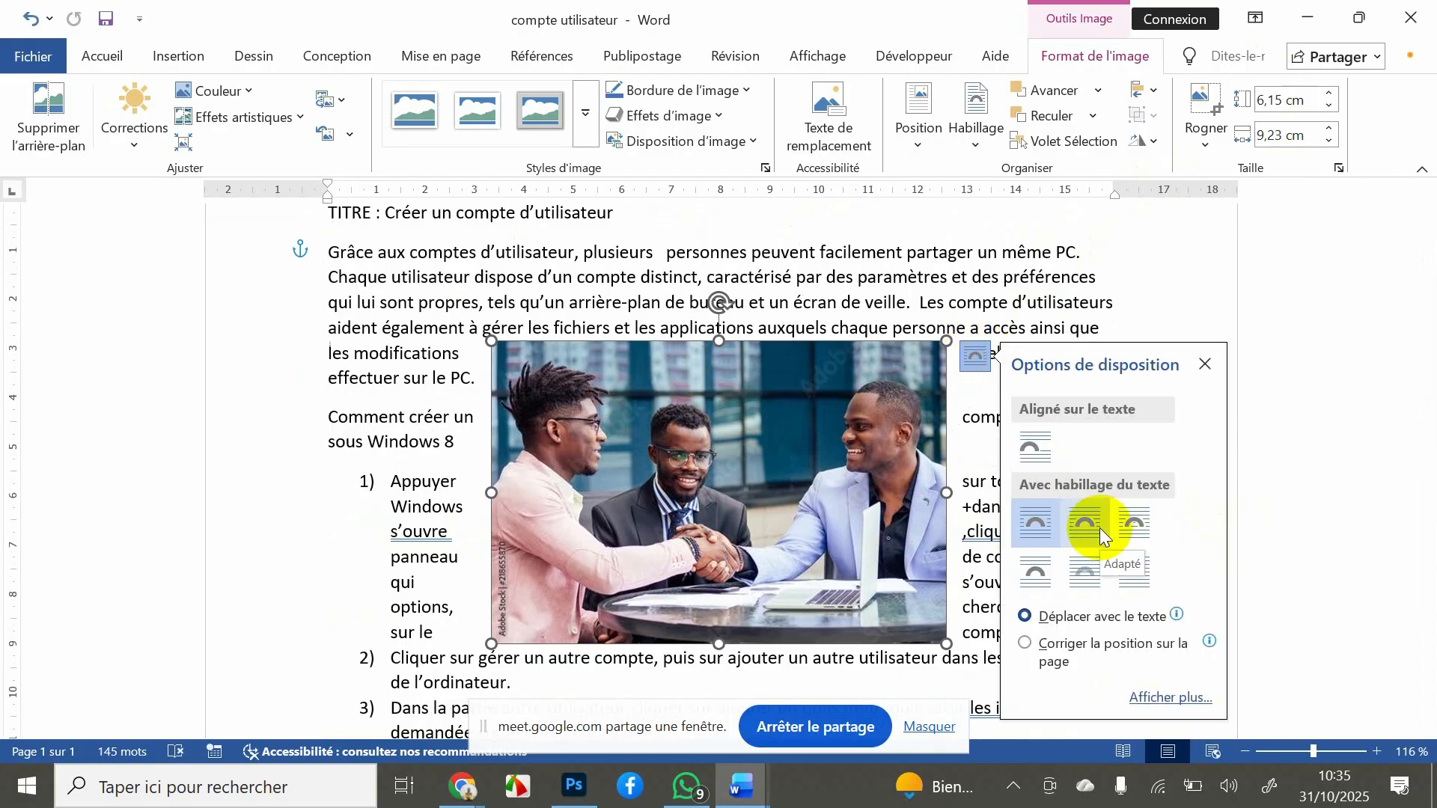
click(1099, 528)
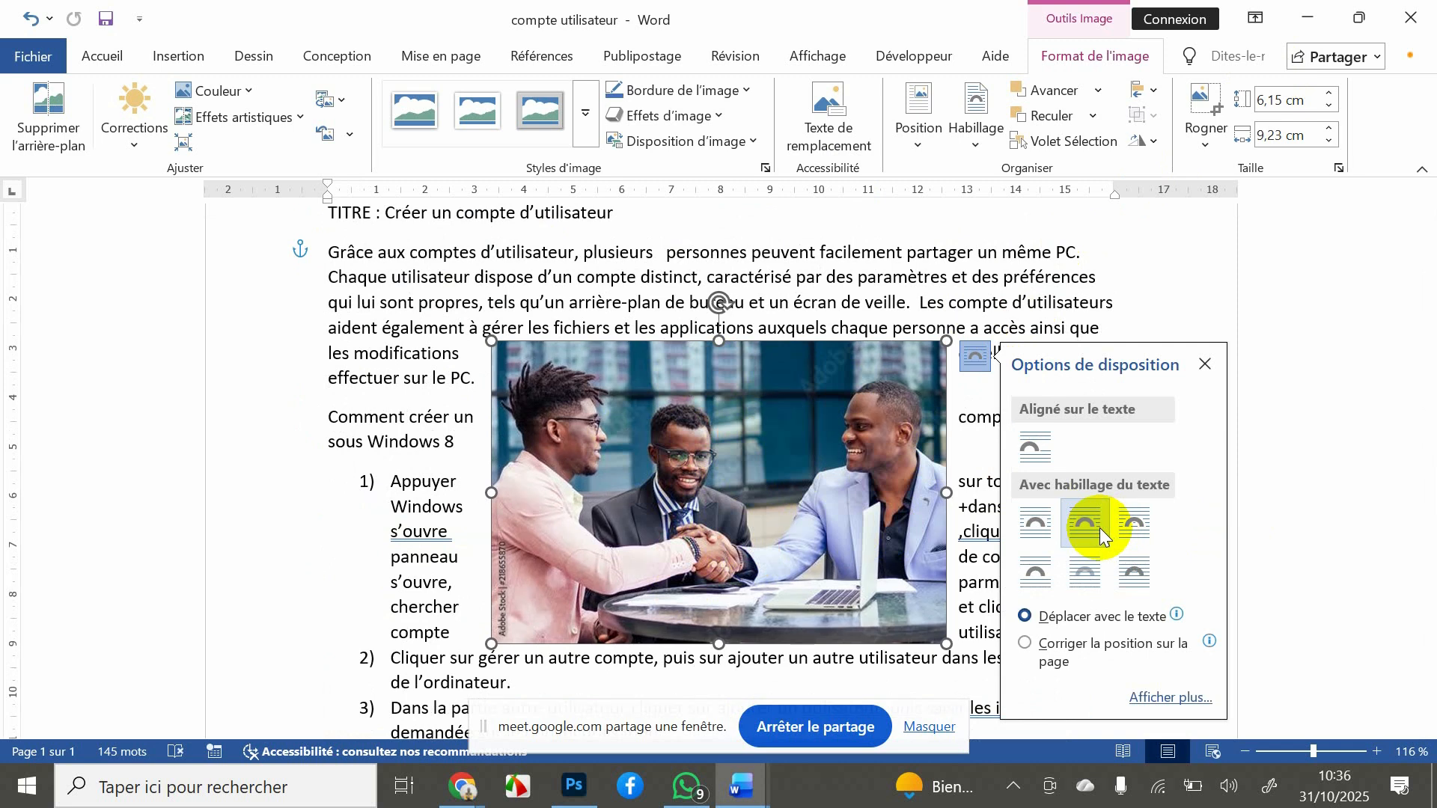
click(1147, 533)
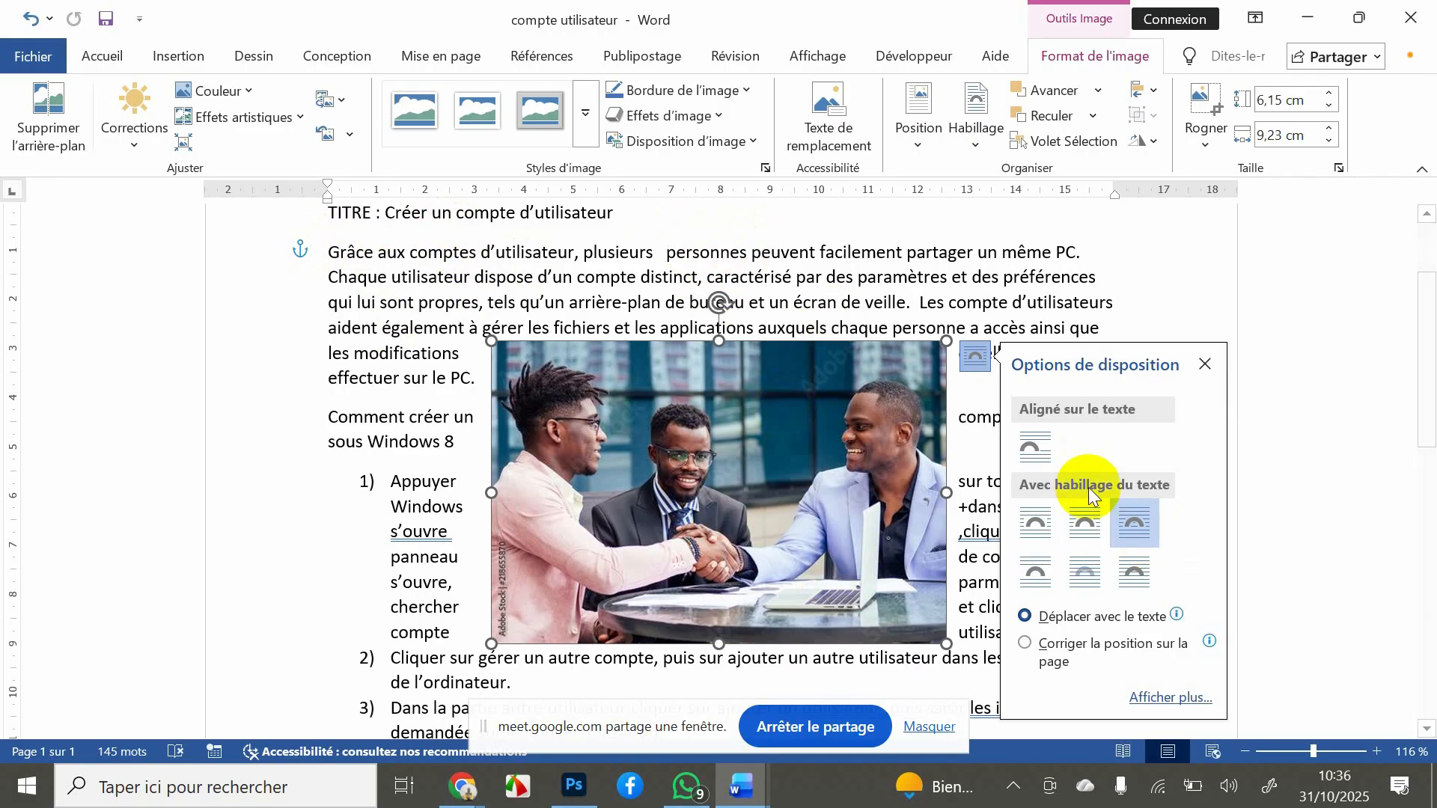
click(1042, 584)
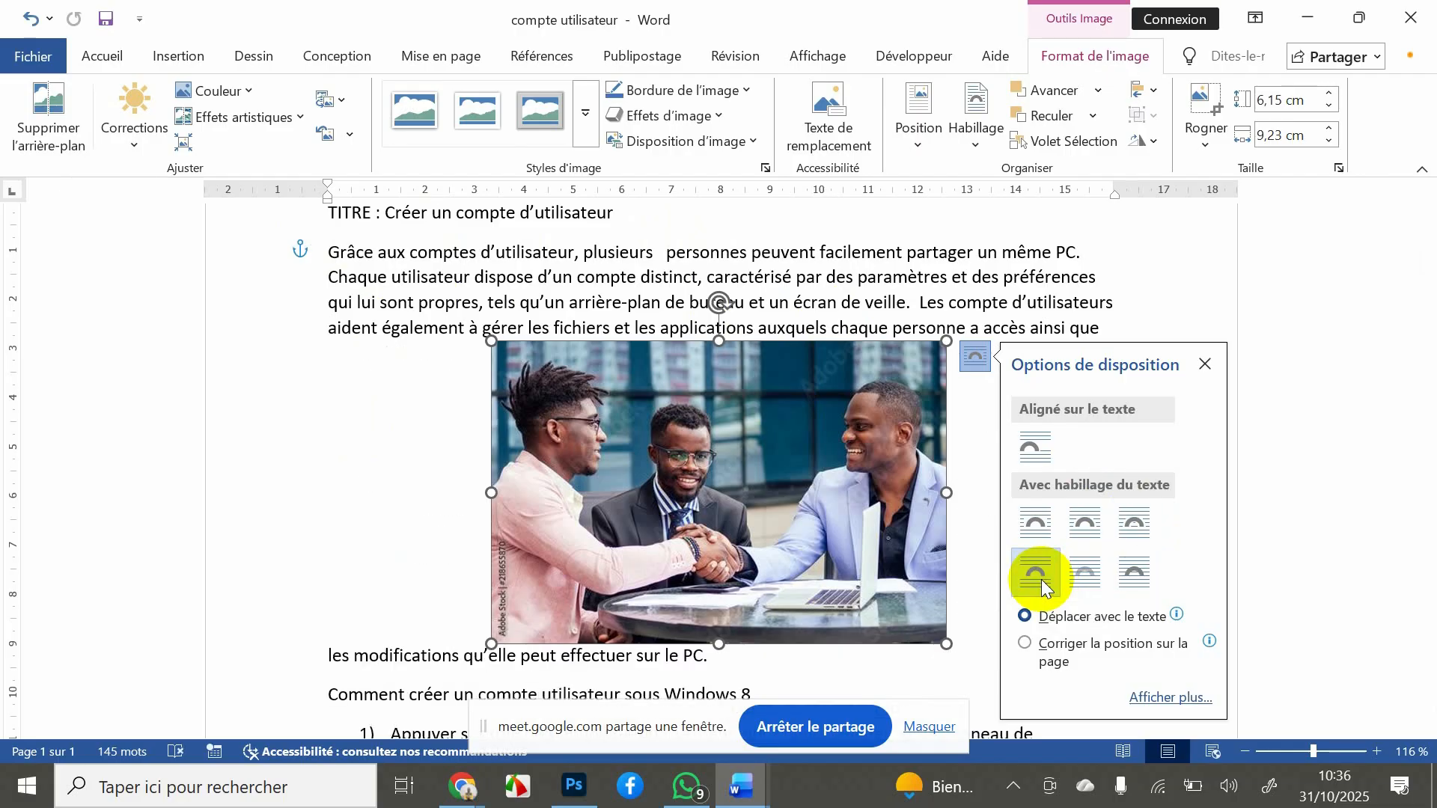
click(1093, 576)
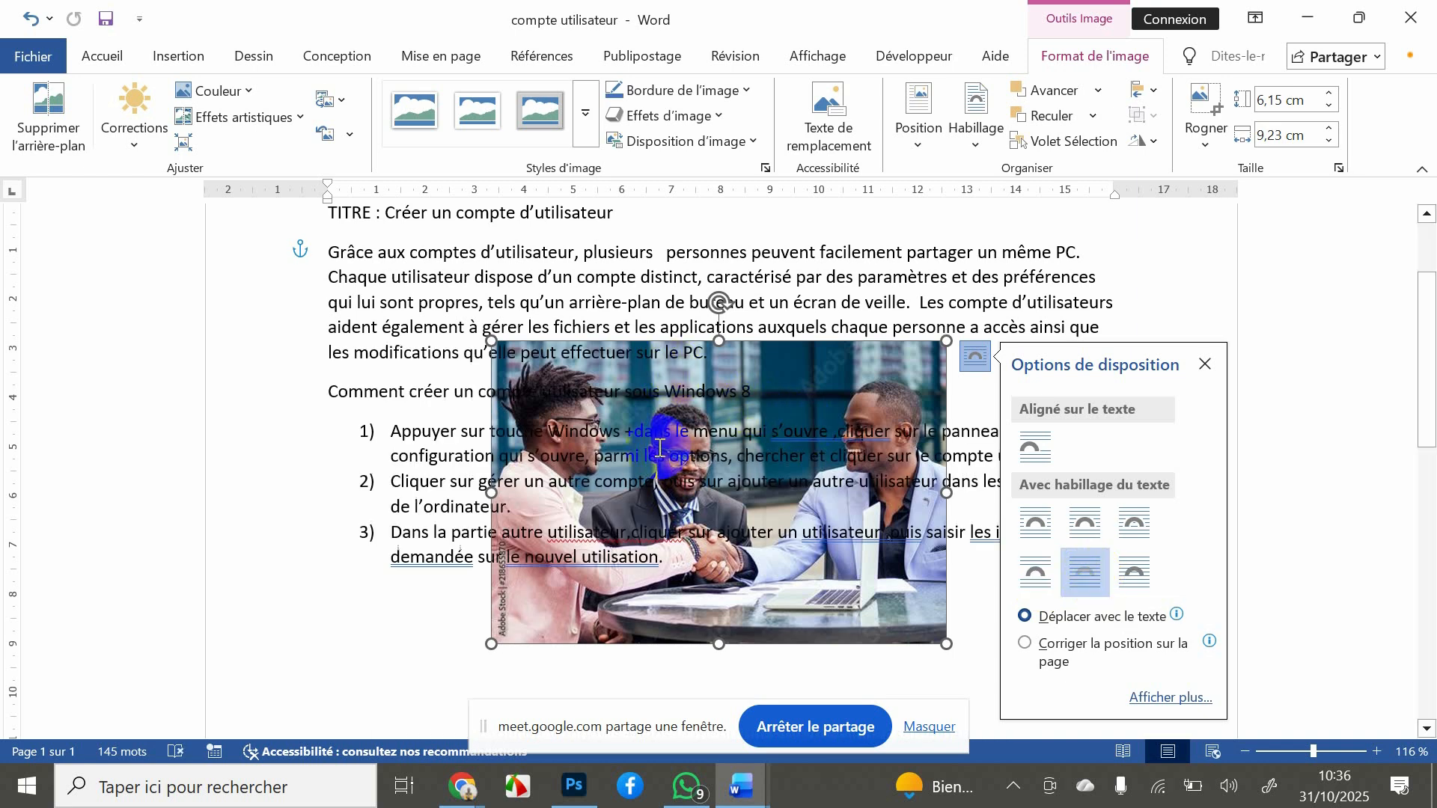
click(1128, 573)
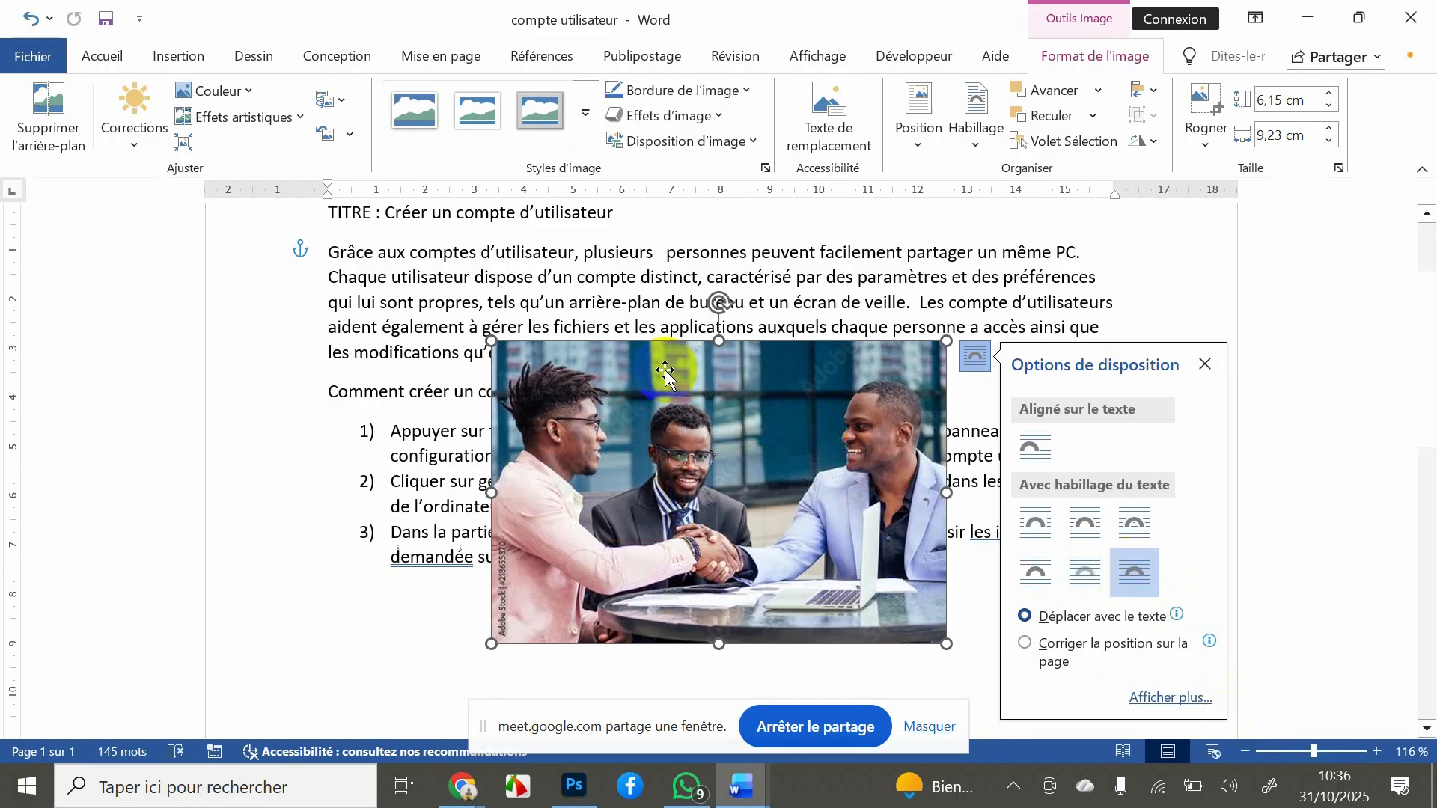
- Reposition the in-front-of-text picture over the paragraph and the numbered list
drag(668, 367, 718, 415)
click(1034, 414)
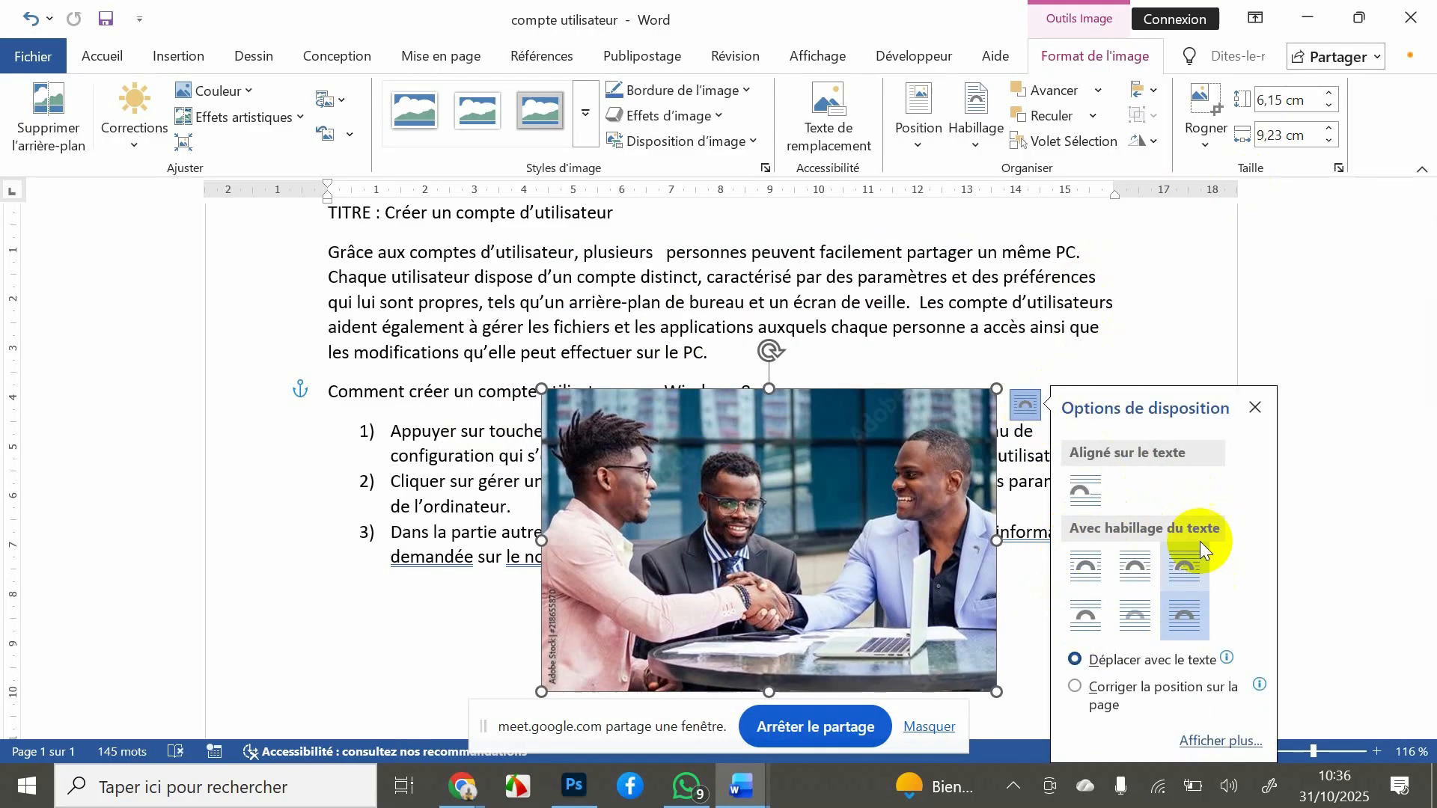
drag(807, 510, 809, 433)
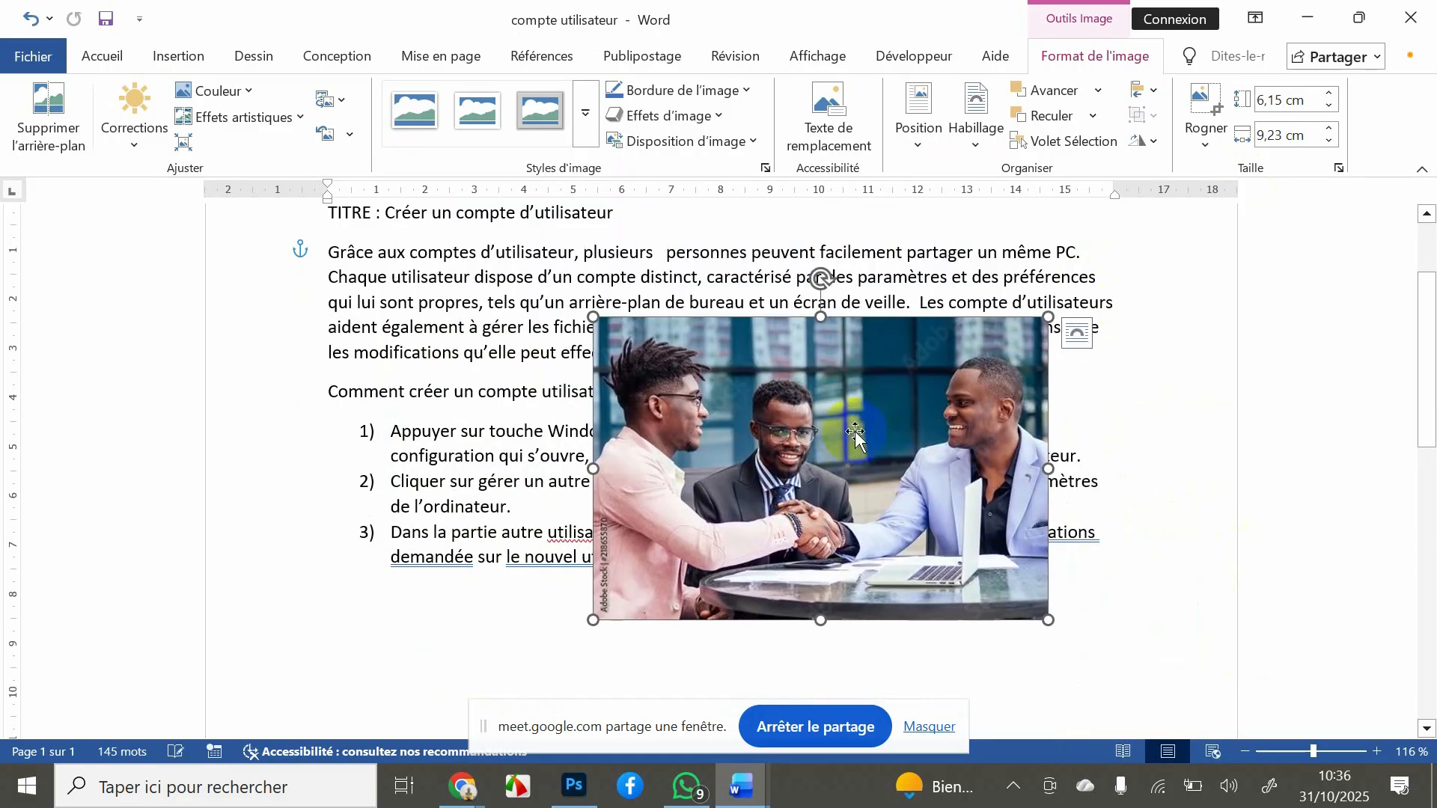
- Set the picture in line with the text and try to move it
click(1093, 334)
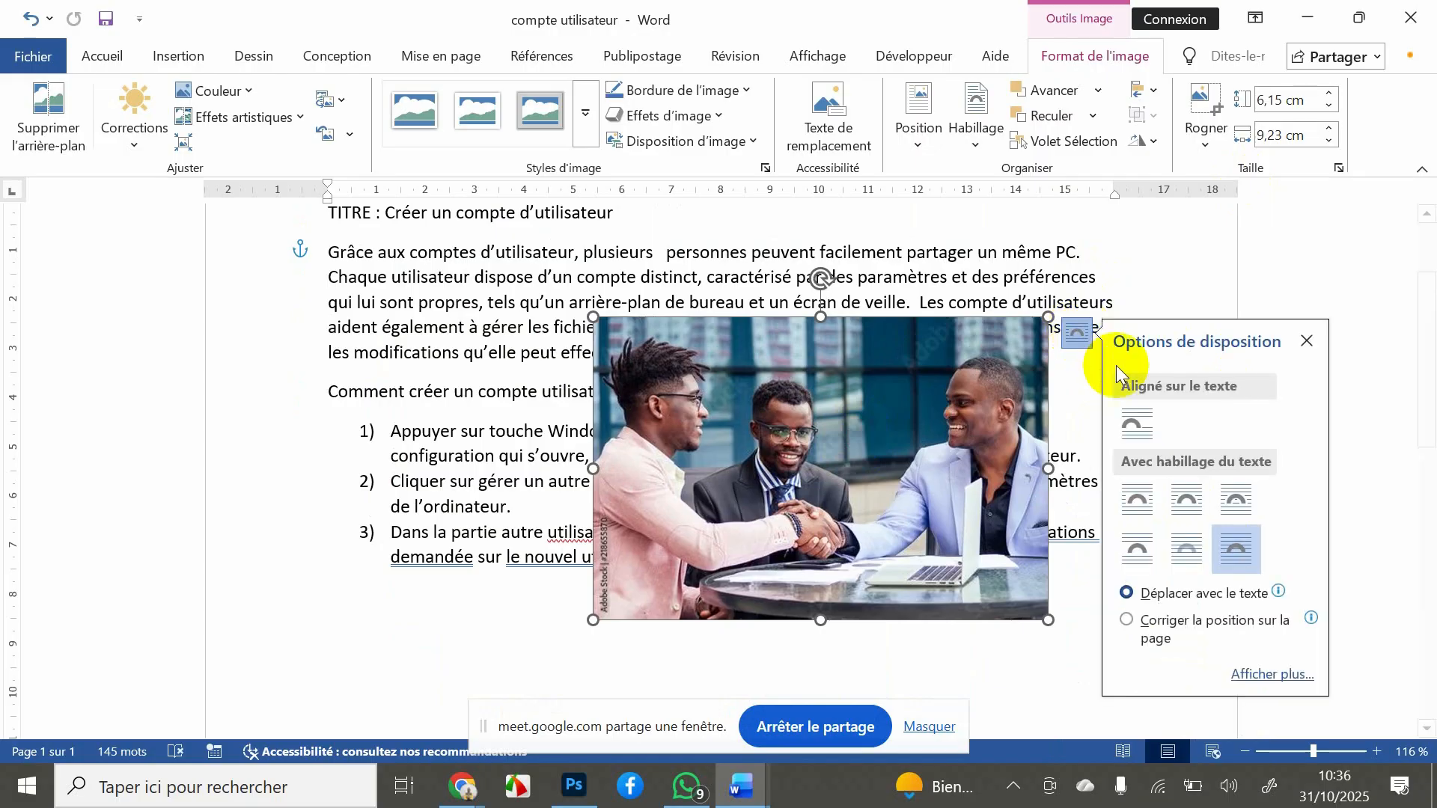
click(1125, 439)
drag(681, 392, 693, 322)
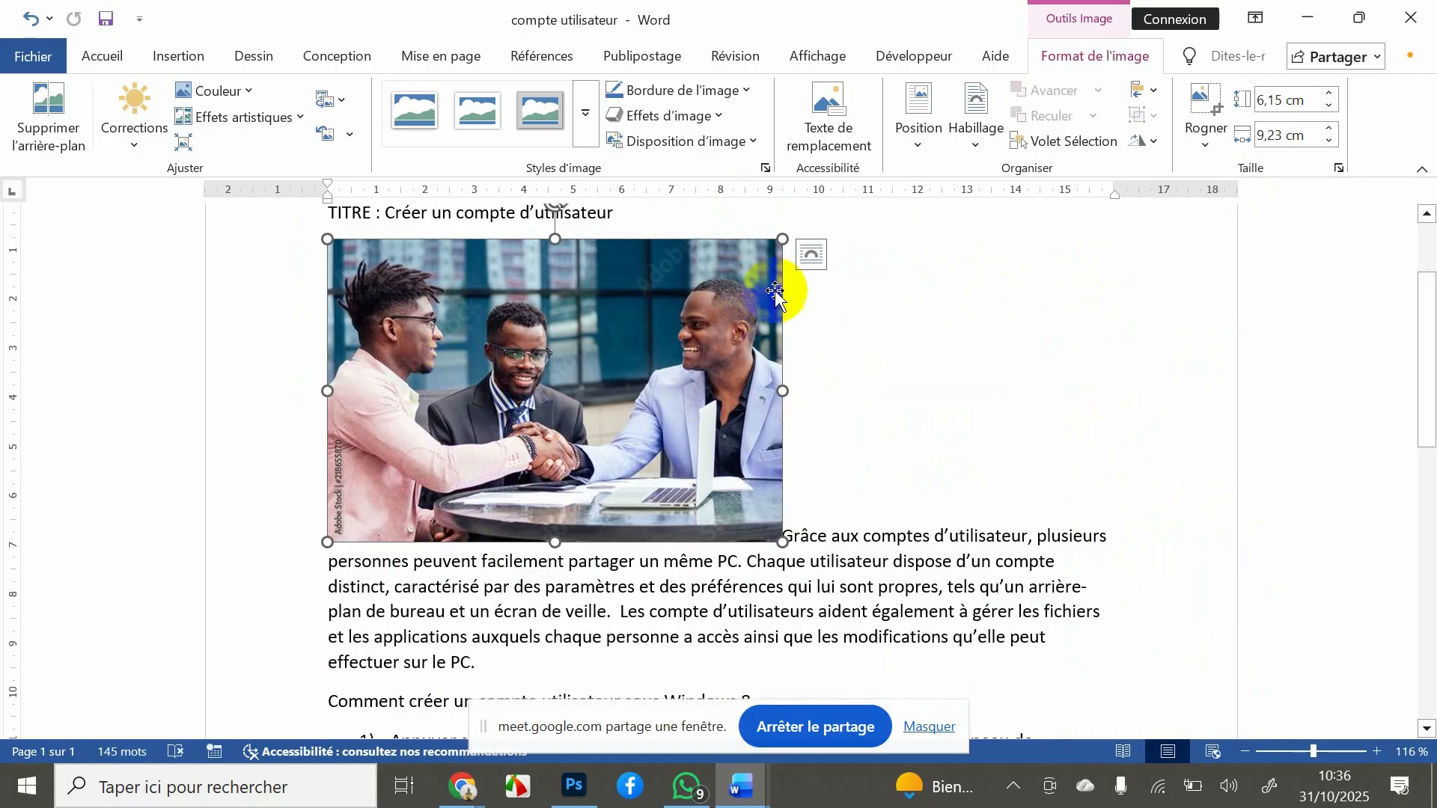
- Apply square text wrapping to the picture again and move it to the right side of the text
click(811, 256)
click(871, 420)
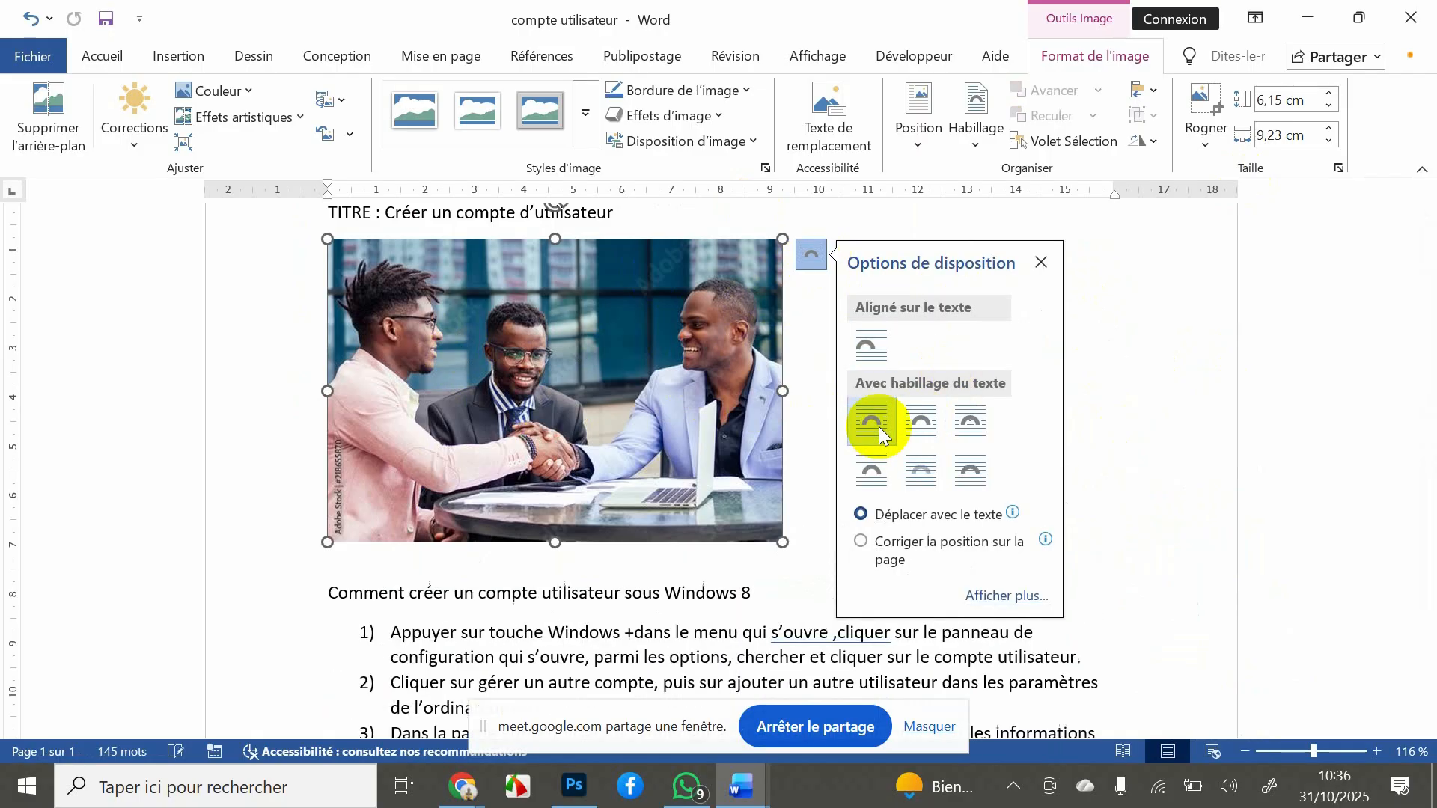
drag(585, 405, 725, 459)
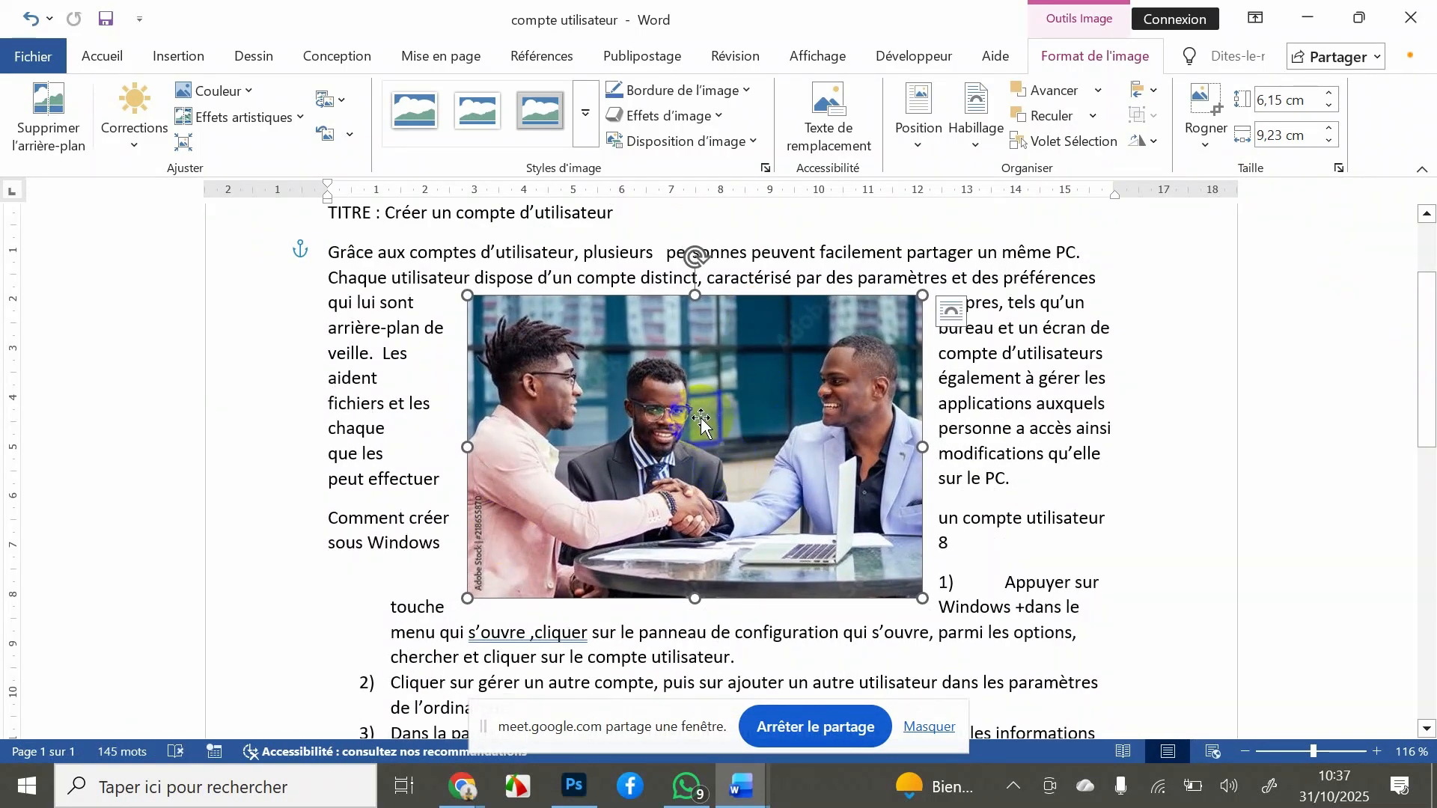
drag(679, 368, 939, 405)
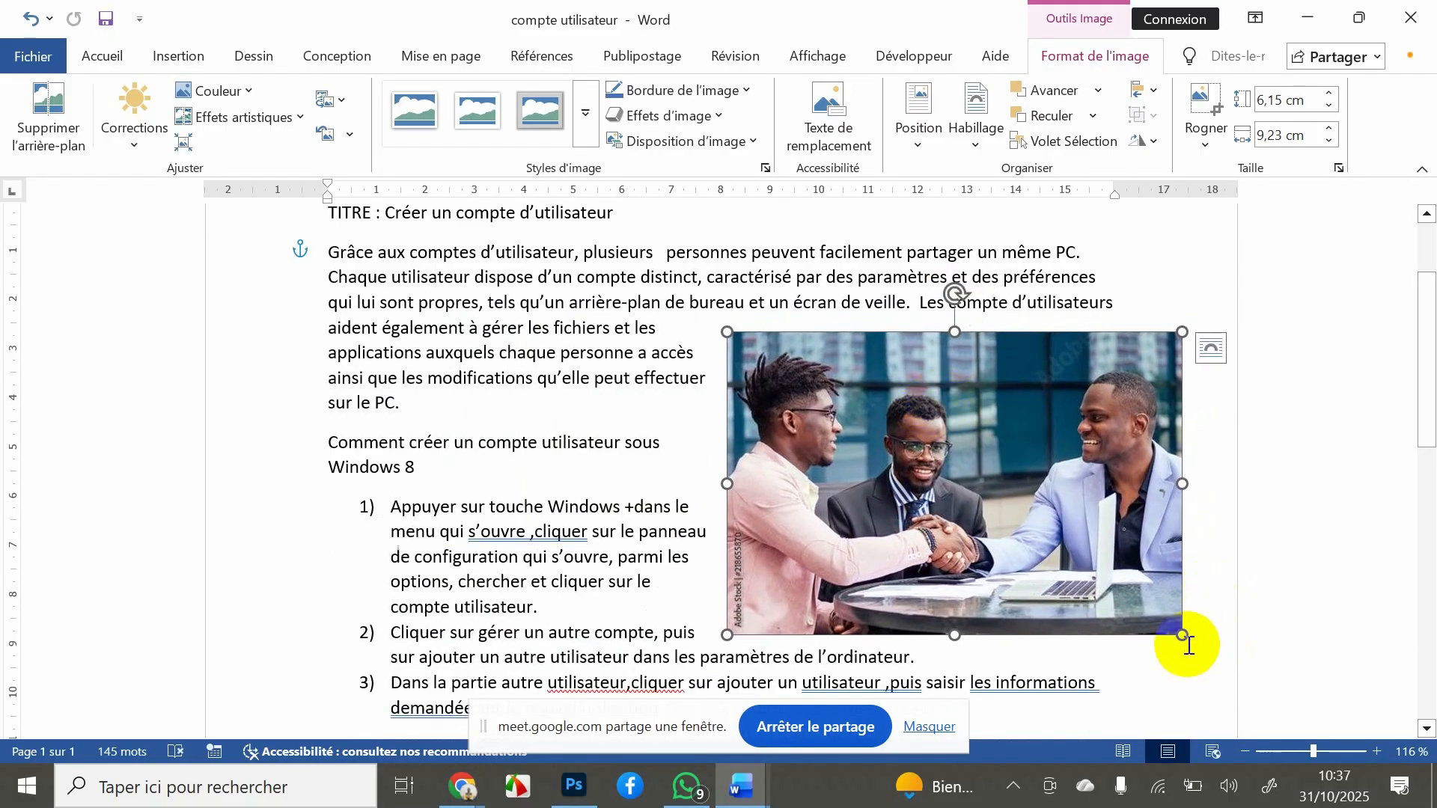
- Shrink the picture to about 4,67 × 7,01 cm and shift it slightly left within the text
drag(1182, 635, 1094, 577)
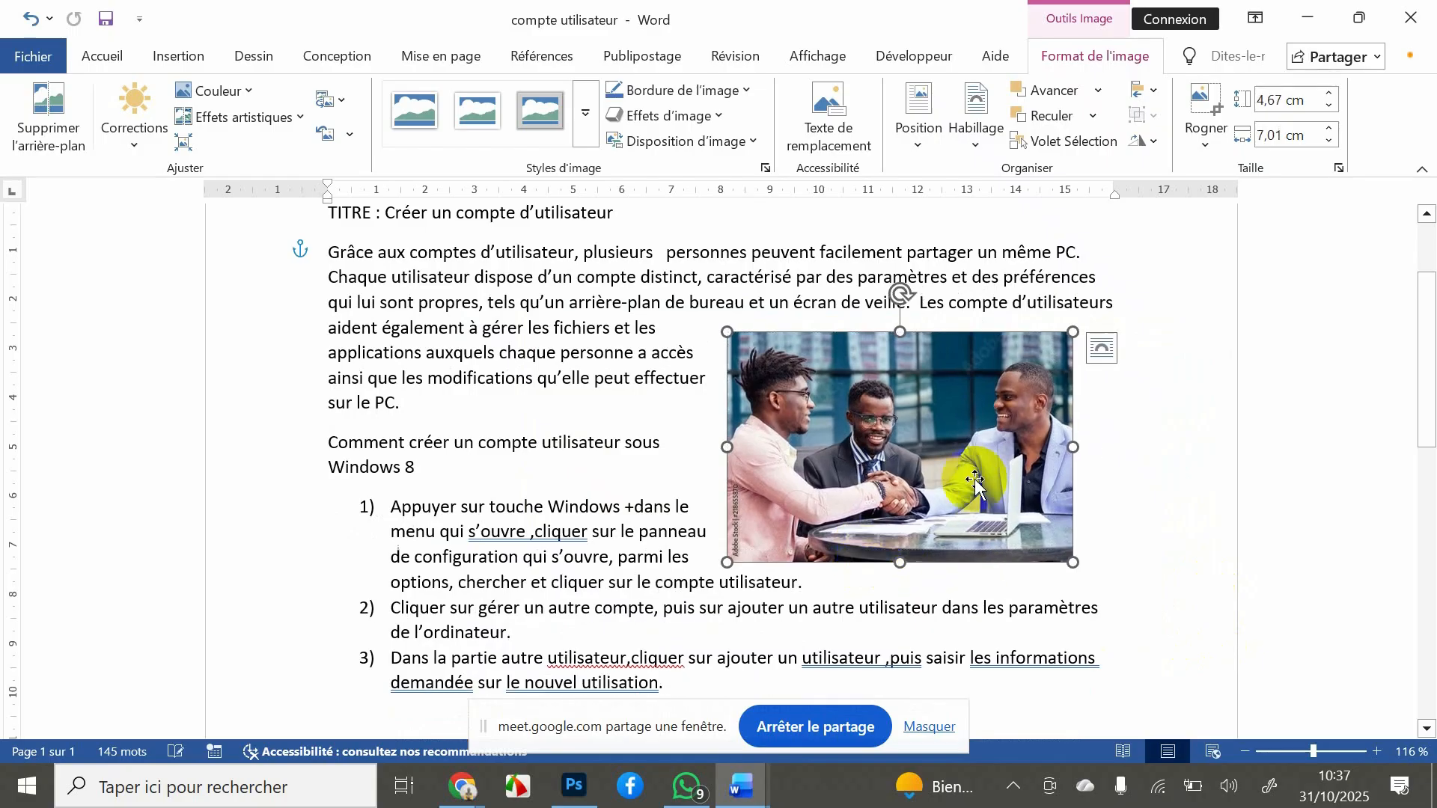
drag(977, 483, 930, 456)
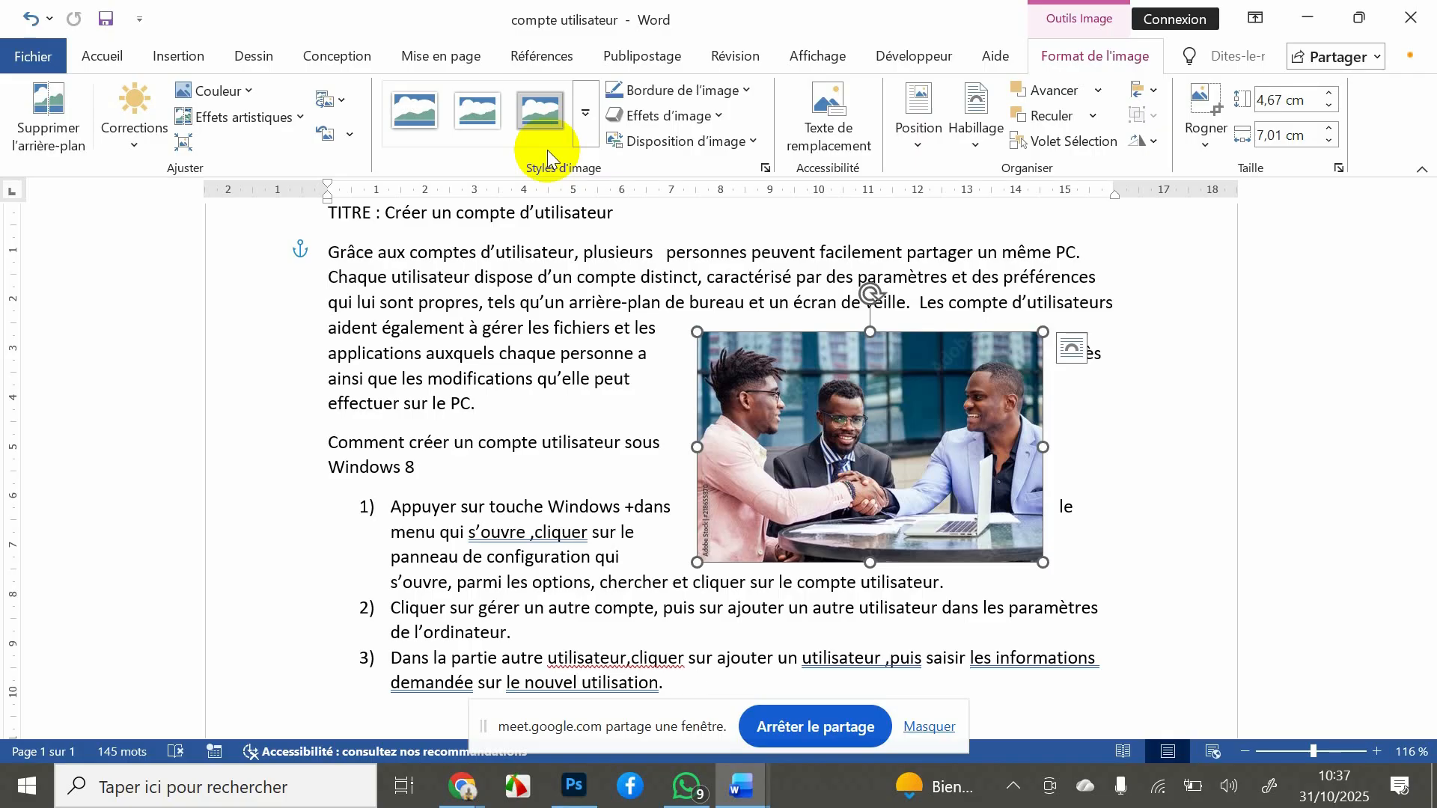
- Try the white-framed picture style with a perspective shadow on the picture and undo it
click(585, 117)
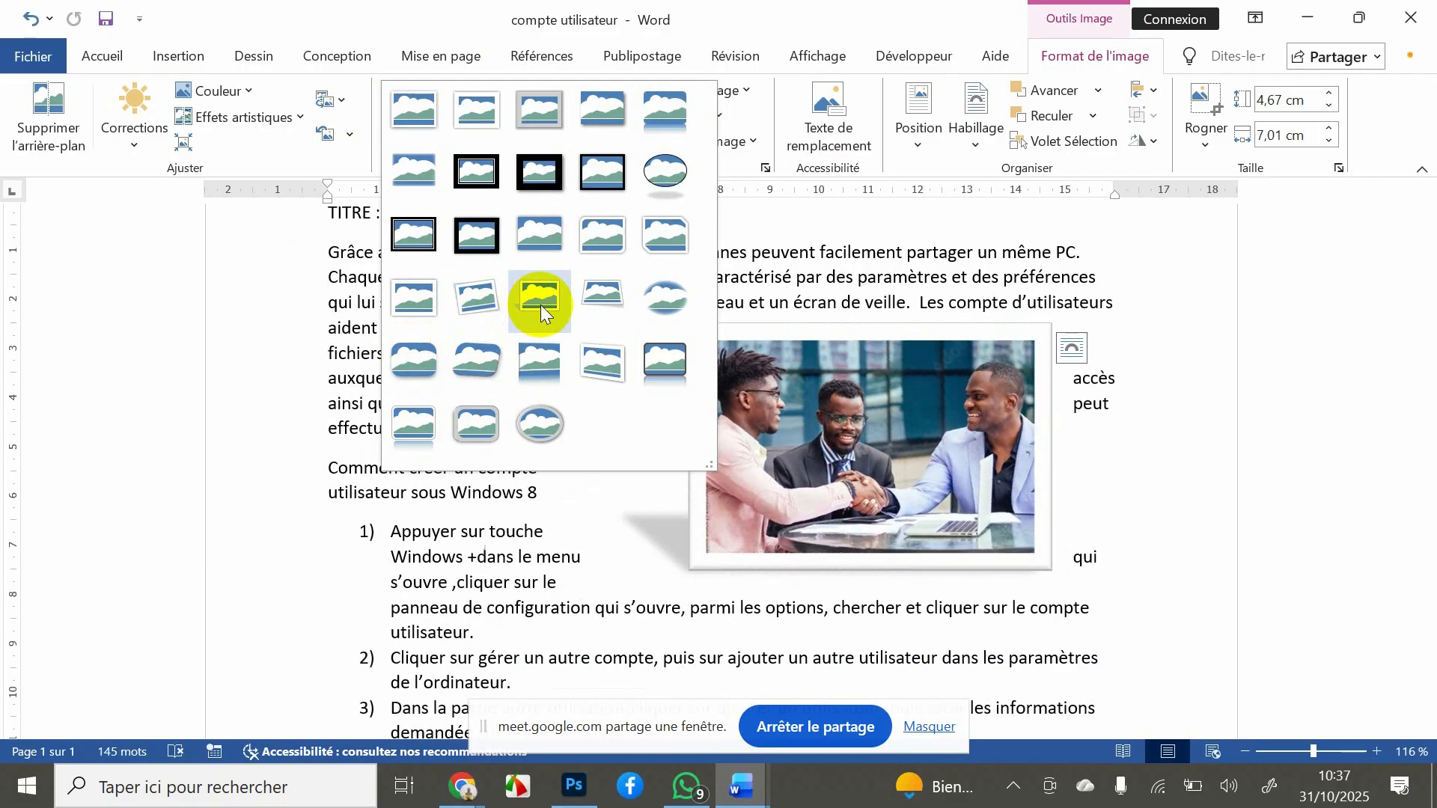
click(541, 304)
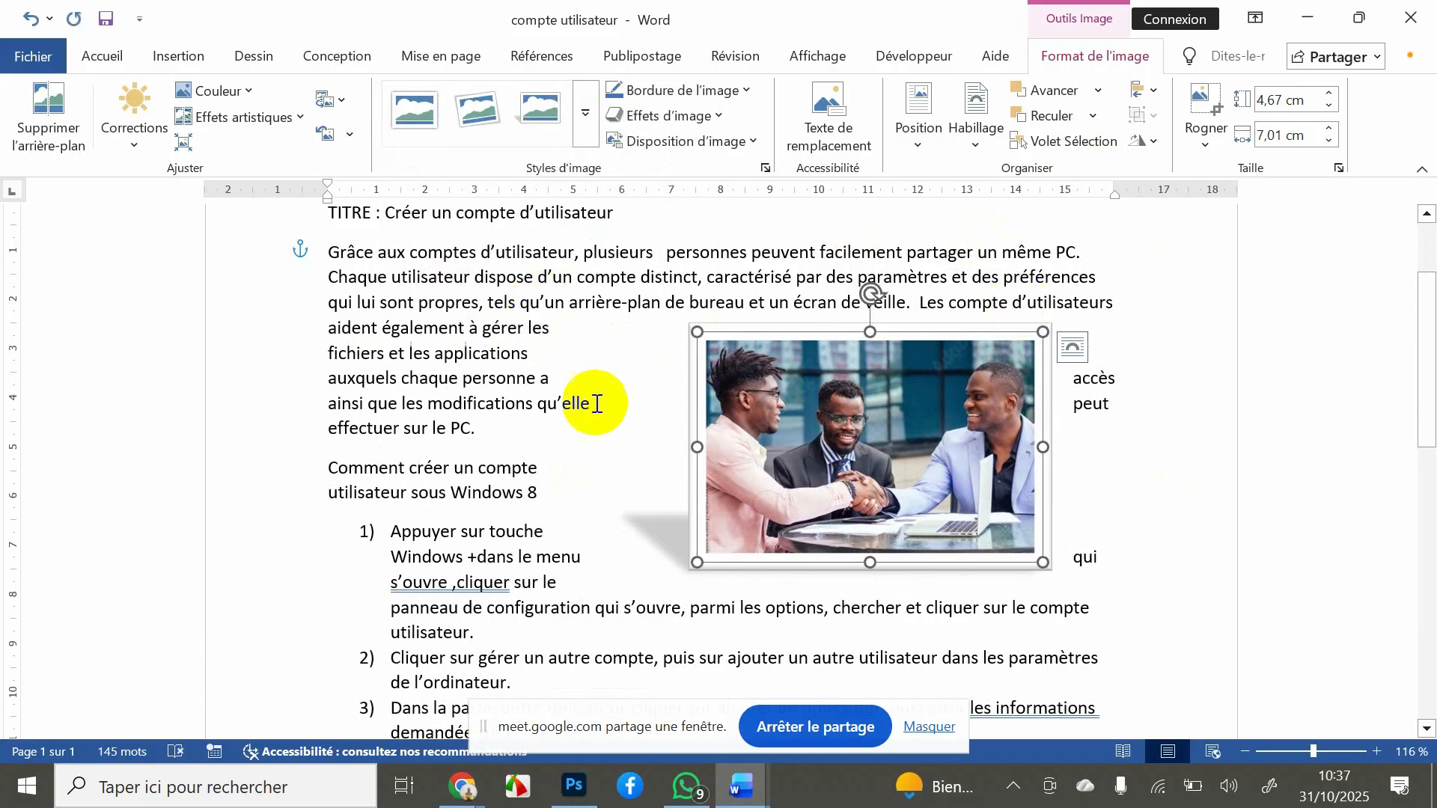
key(ctrl+z)
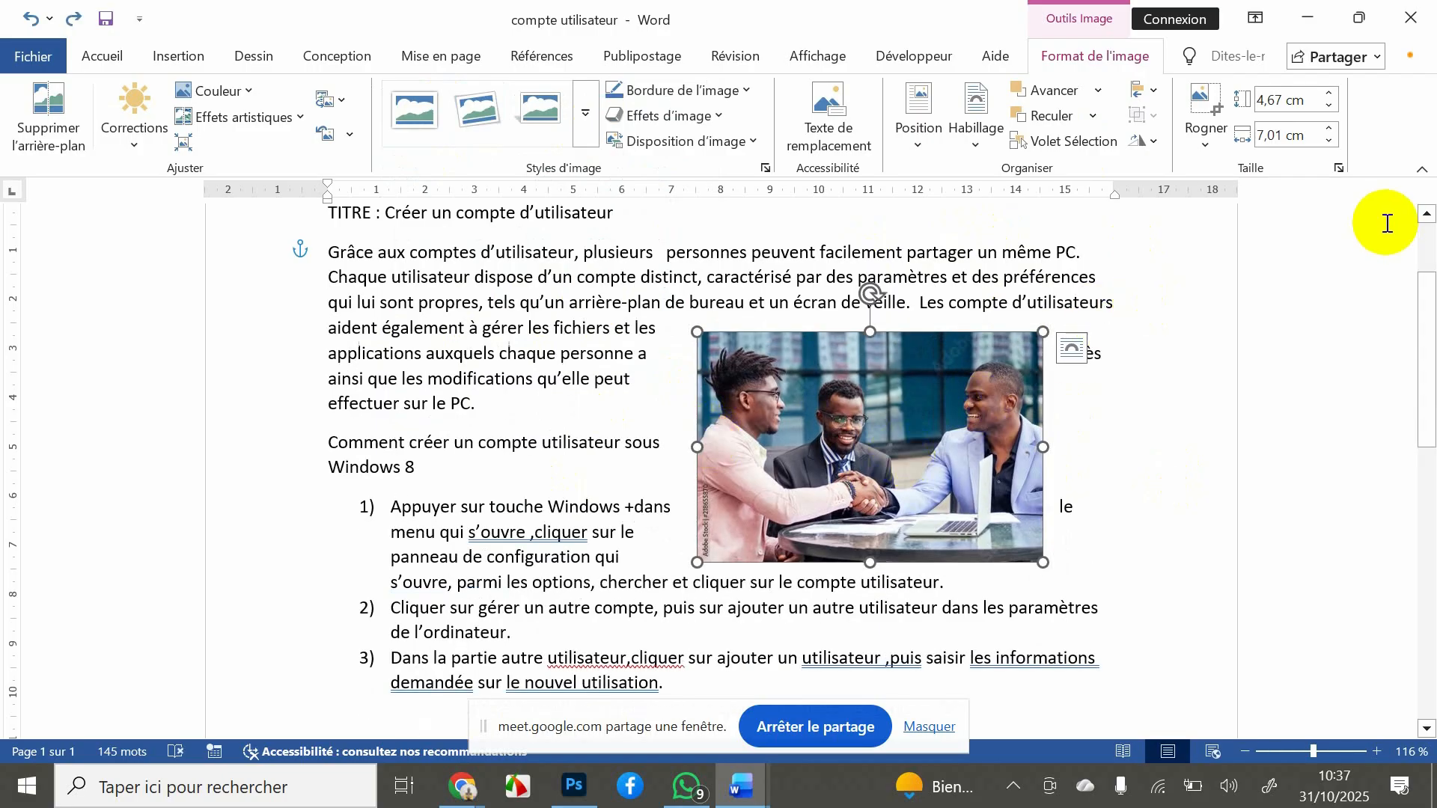
- Crop the right side of the picture to a width of about 4 cm and move it to the right of the text
click(1208, 99)
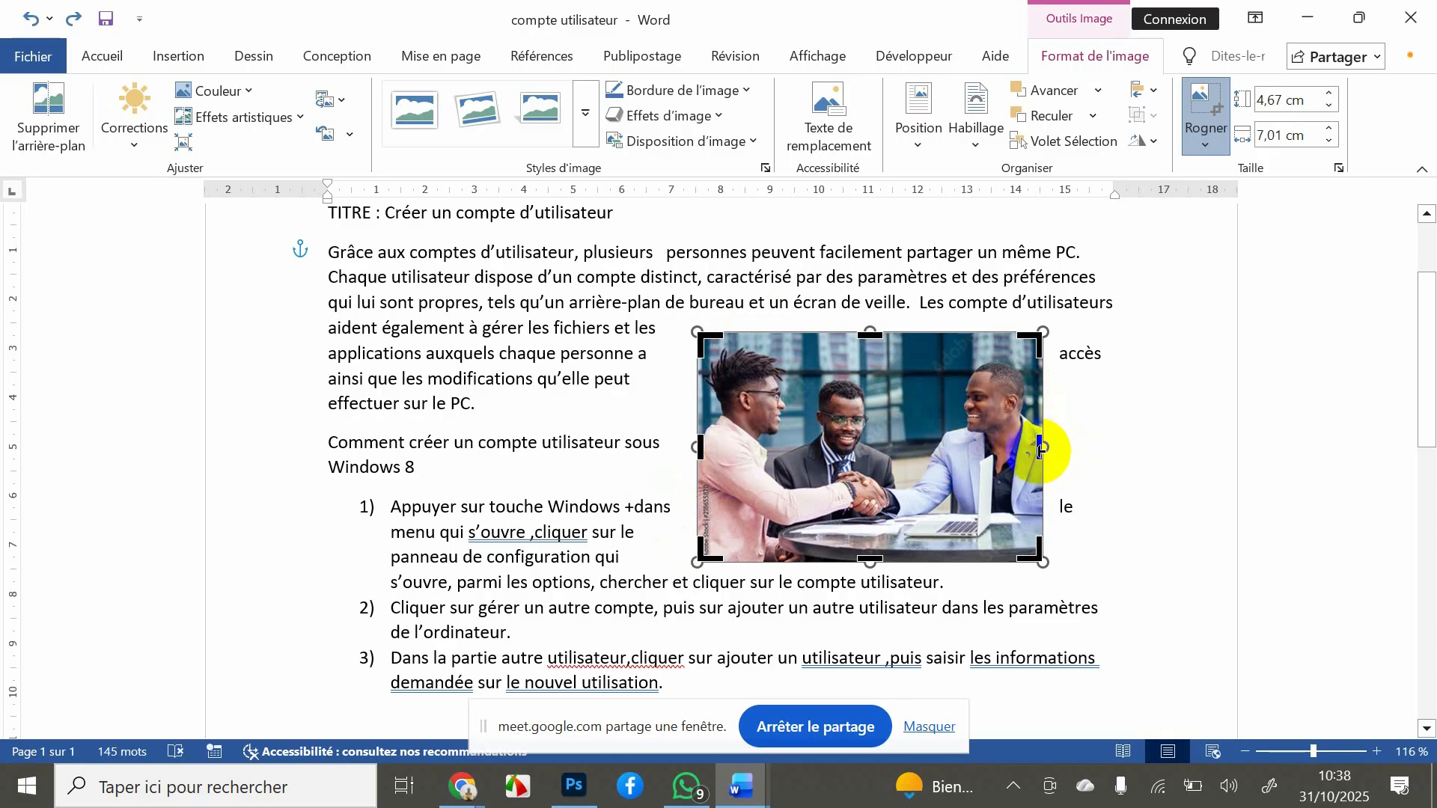
drag(1040, 451, 893, 453)
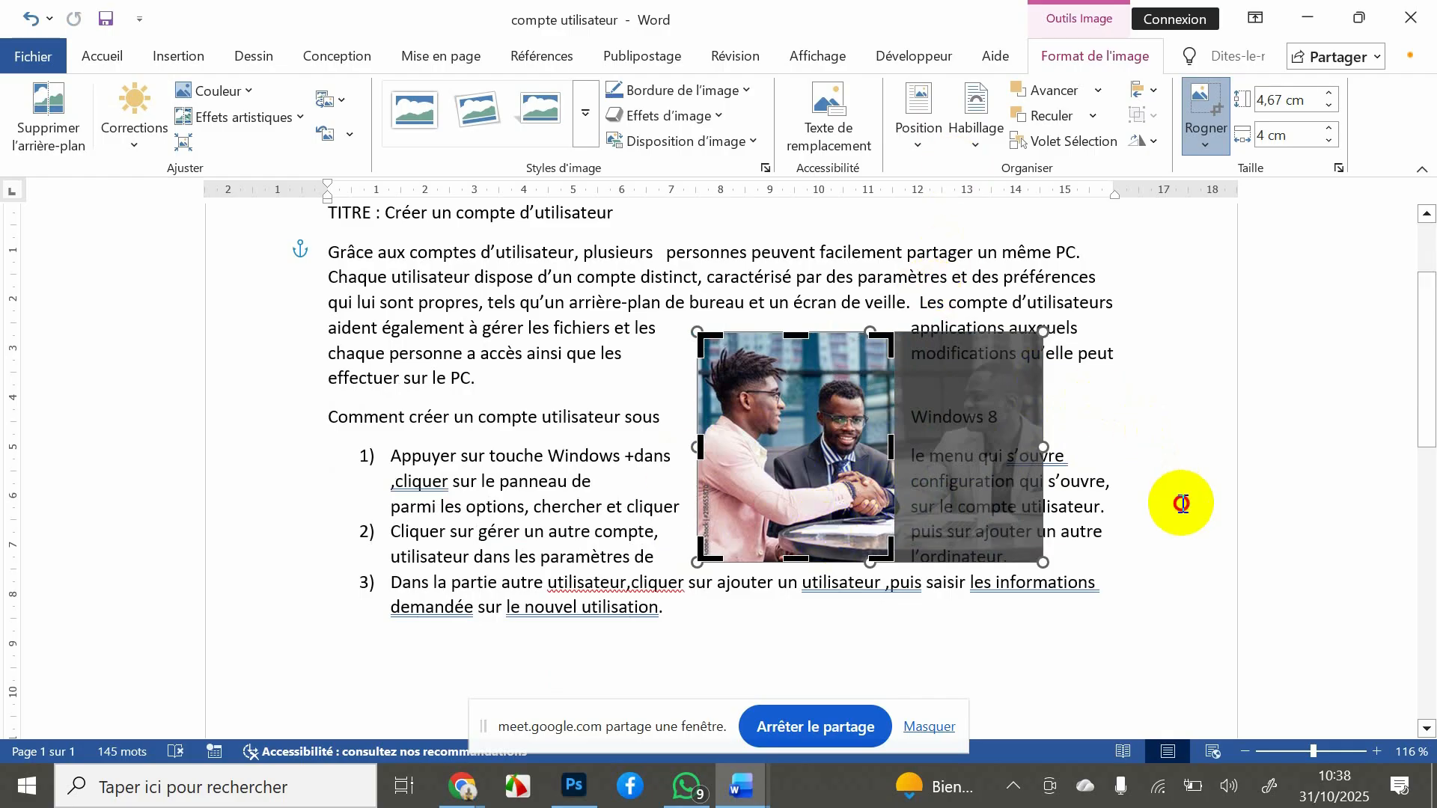
click(1181, 504)
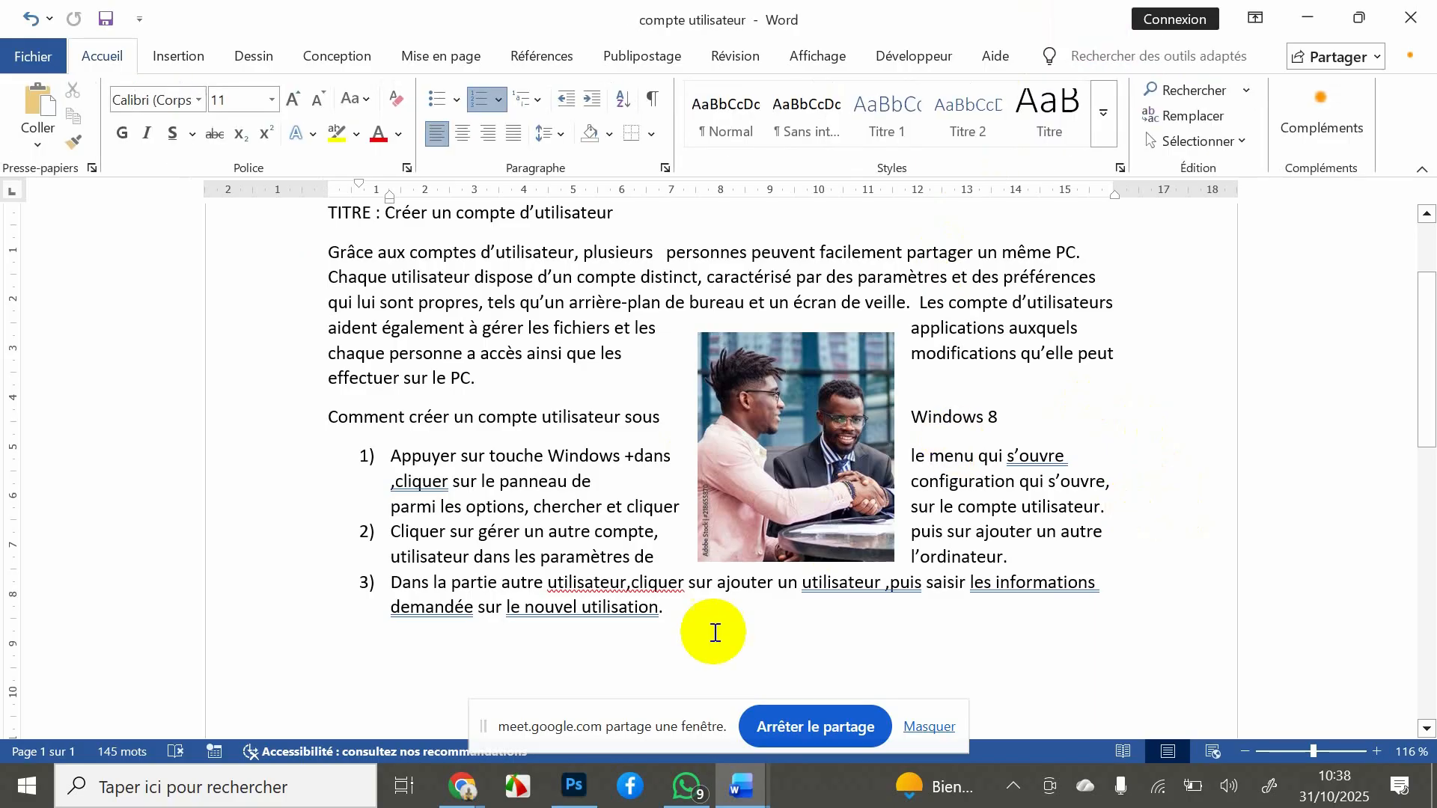
drag(877, 418, 1160, 432)
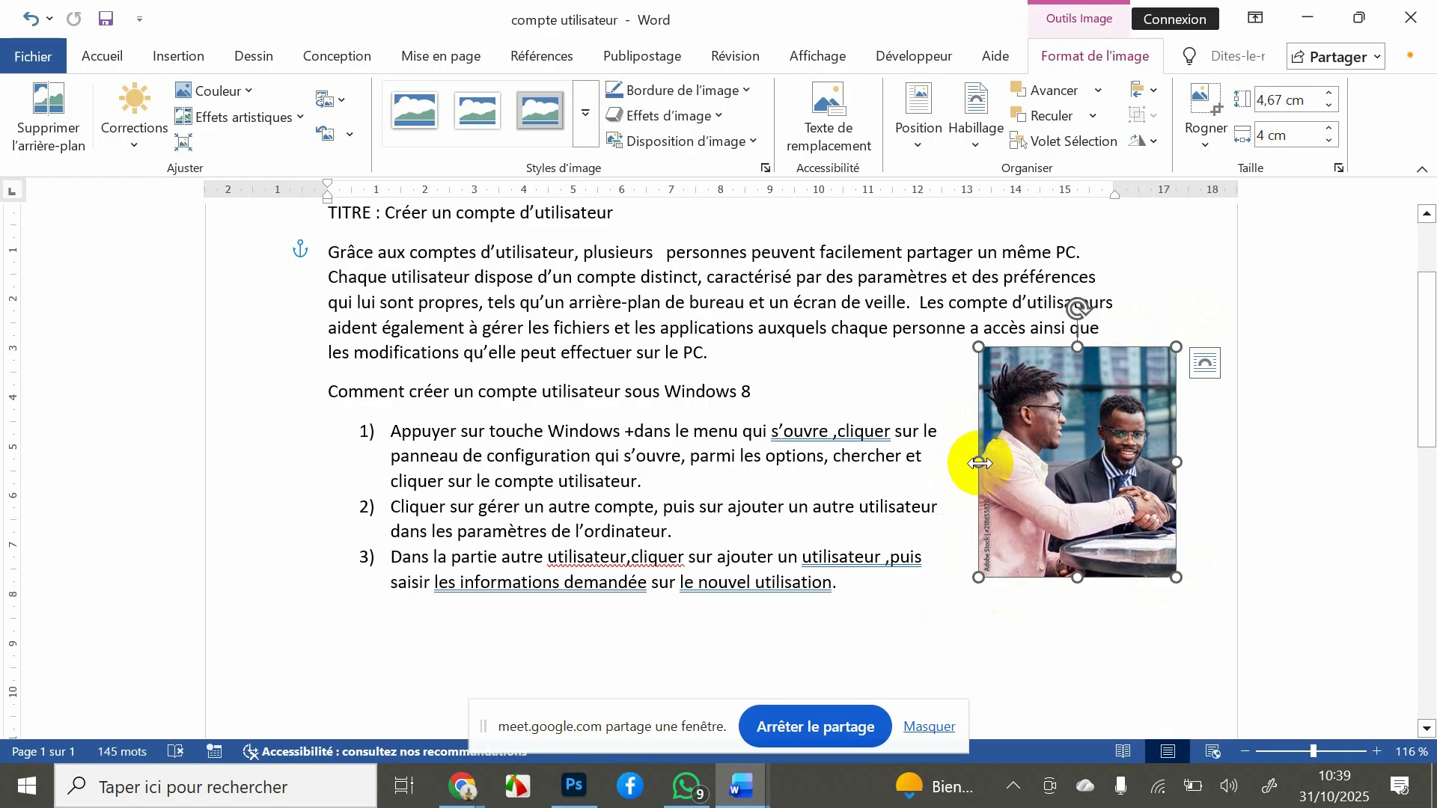
- Stretch the cropped picture horizontally to about 12,17 cm wide, distorting its proportions, and undo the stretch
drag(979, 463, 576, 433)
drag(576, 433, 575, 433)
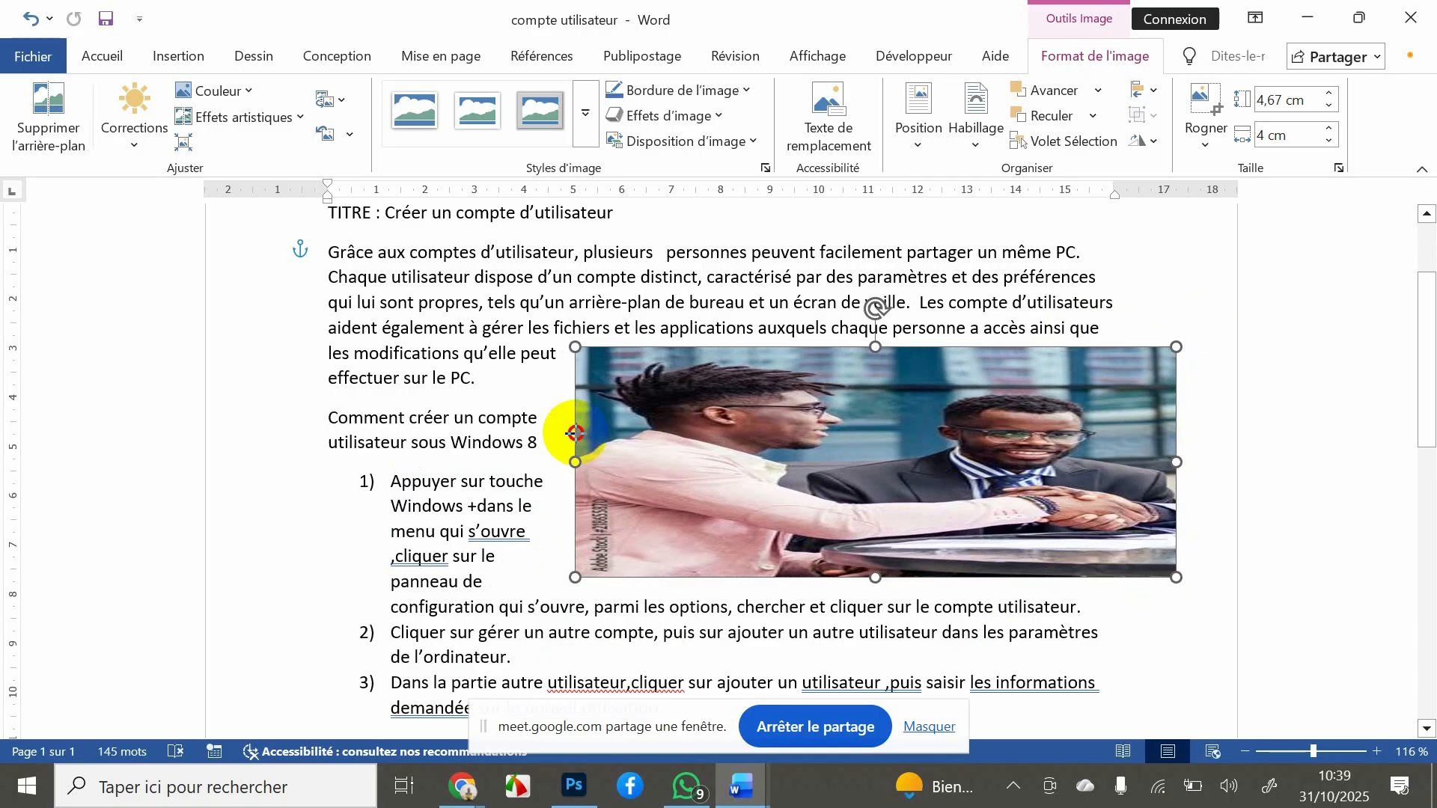
drag(575, 434, 577, 434)
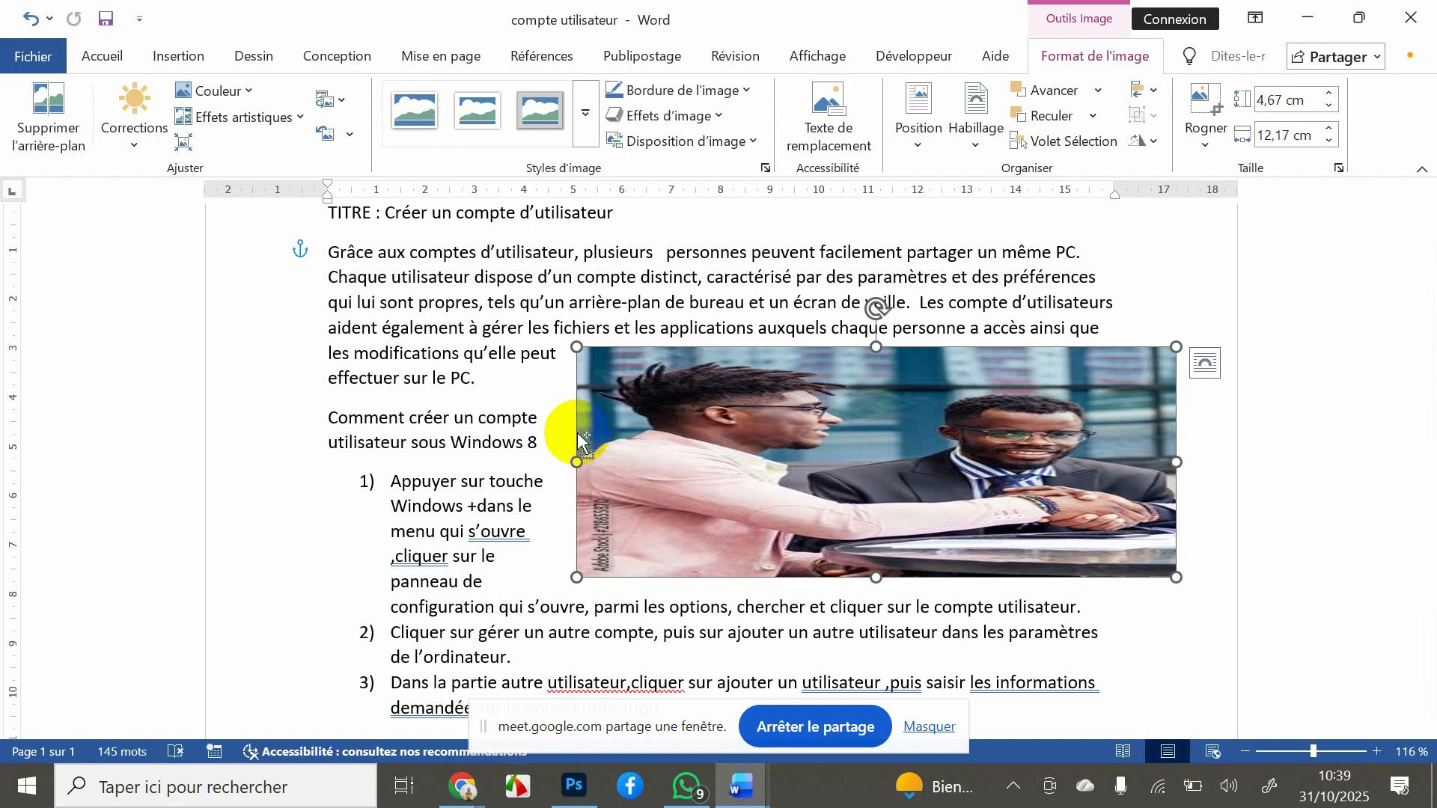
key(ctrl+z)
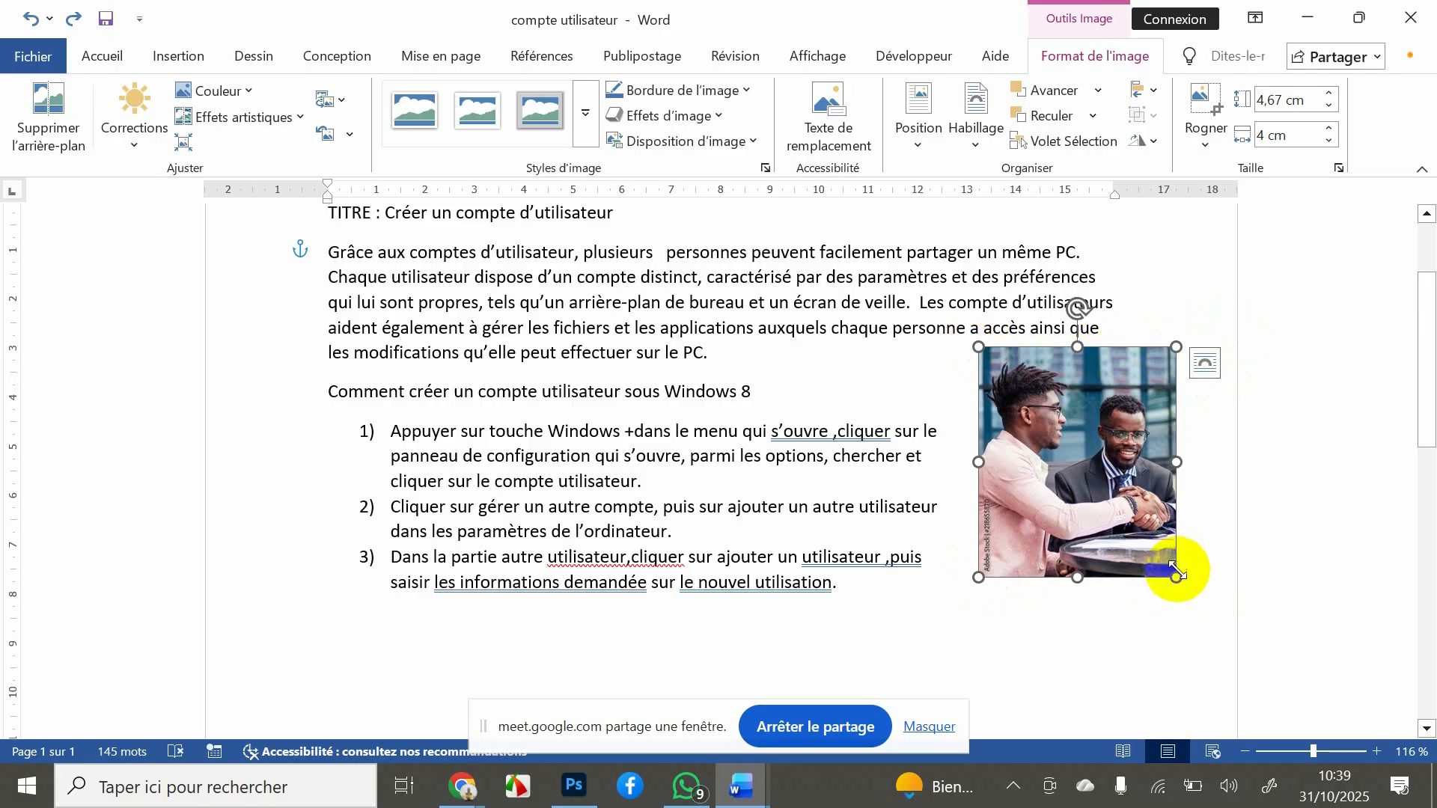
- Enlarge the cropped picture proportionally to about 6,91 cm high and 5,91 cm wide
drag(981, 578, 879, 546)
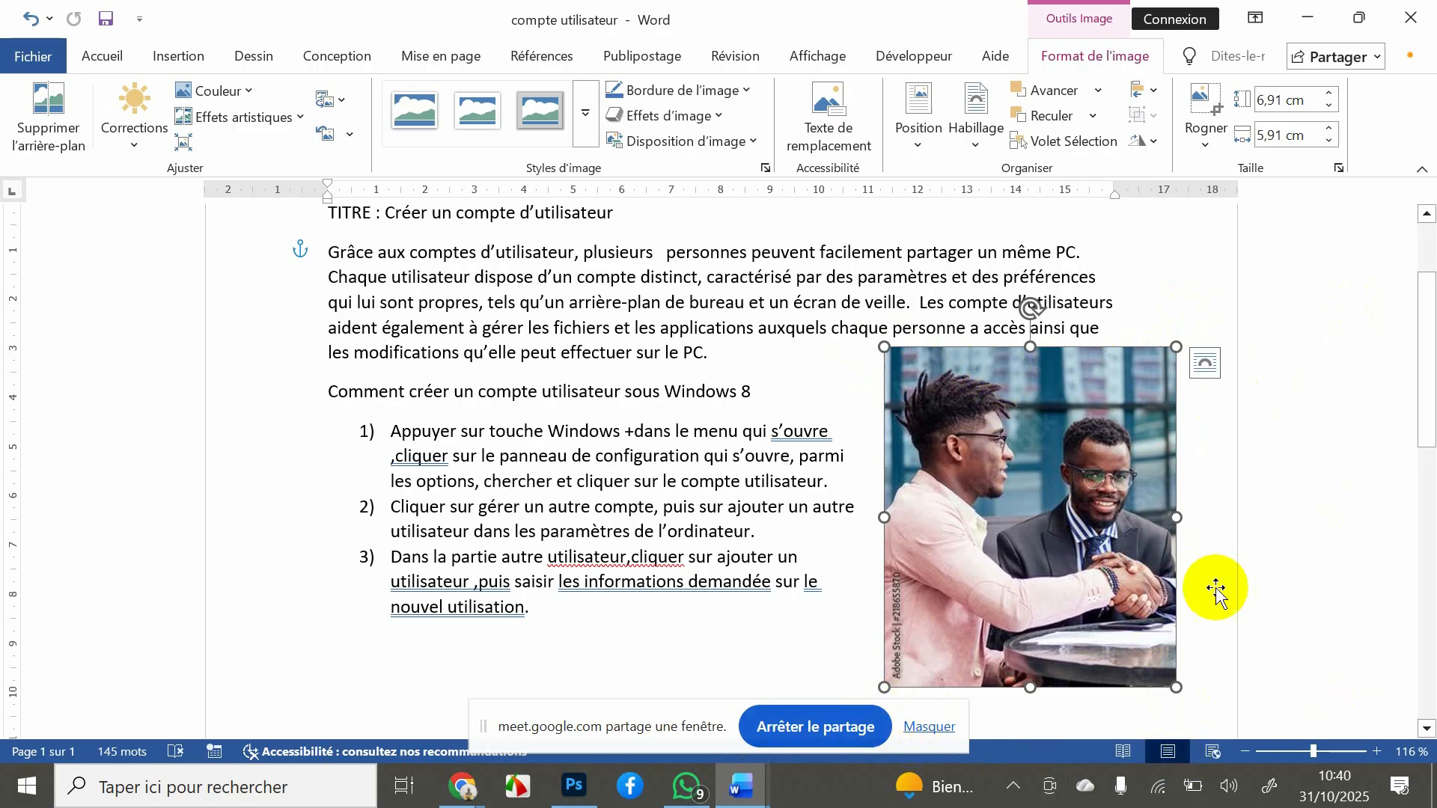
click(970, 393)
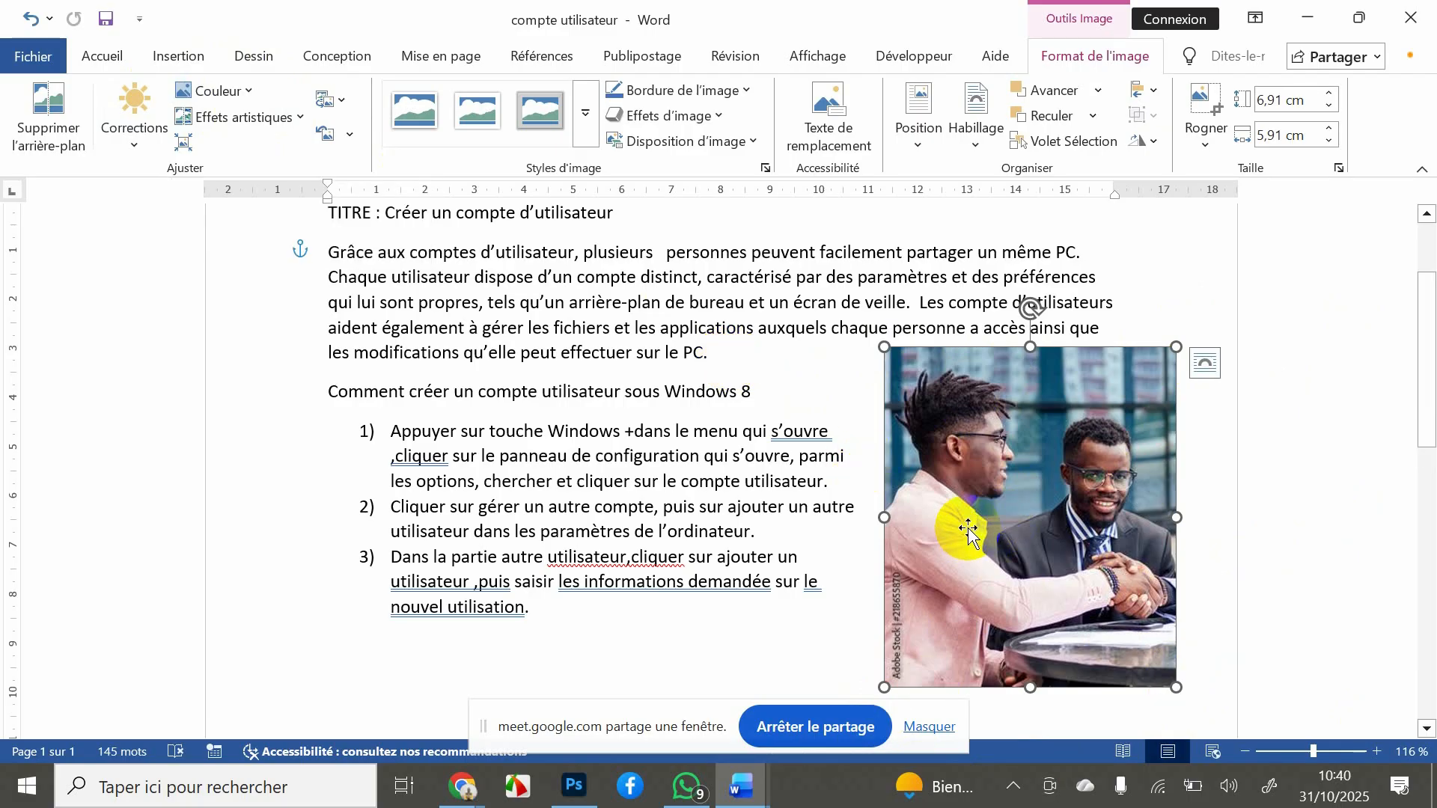
- Preview the colour, artistic effect, and brightness and contrast variations on the picture without applying any
click(249, 93)
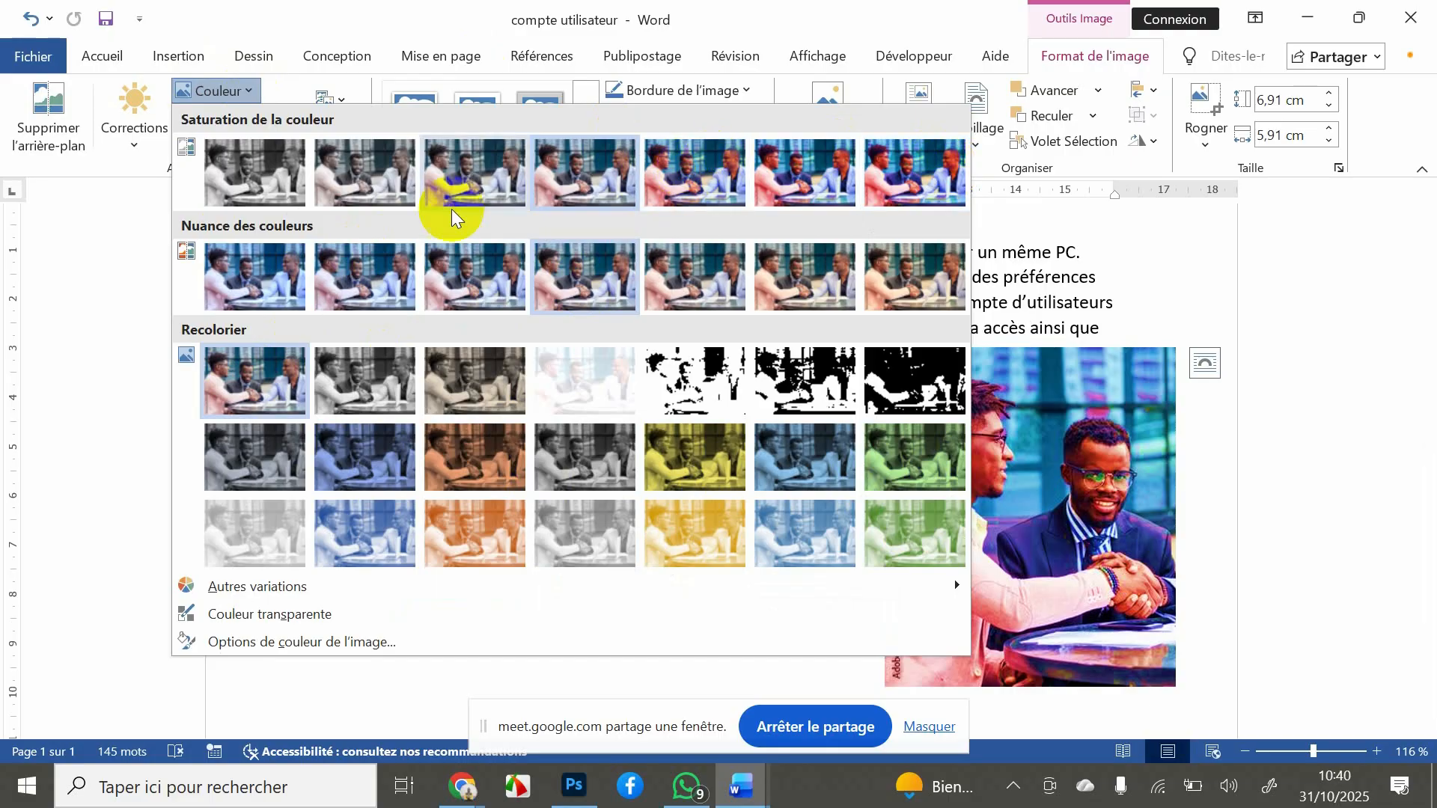
click(137, 243)
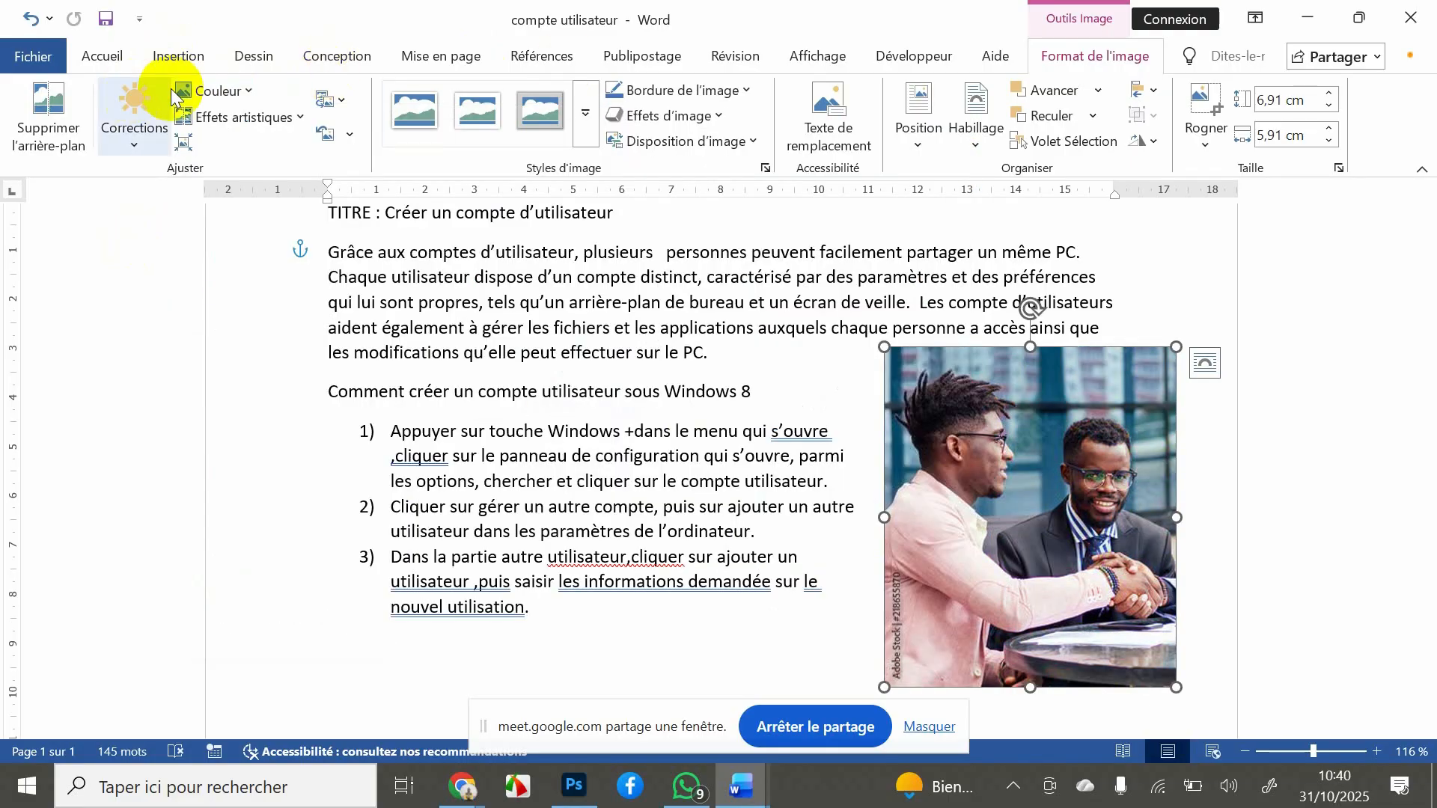
click(303, 119)
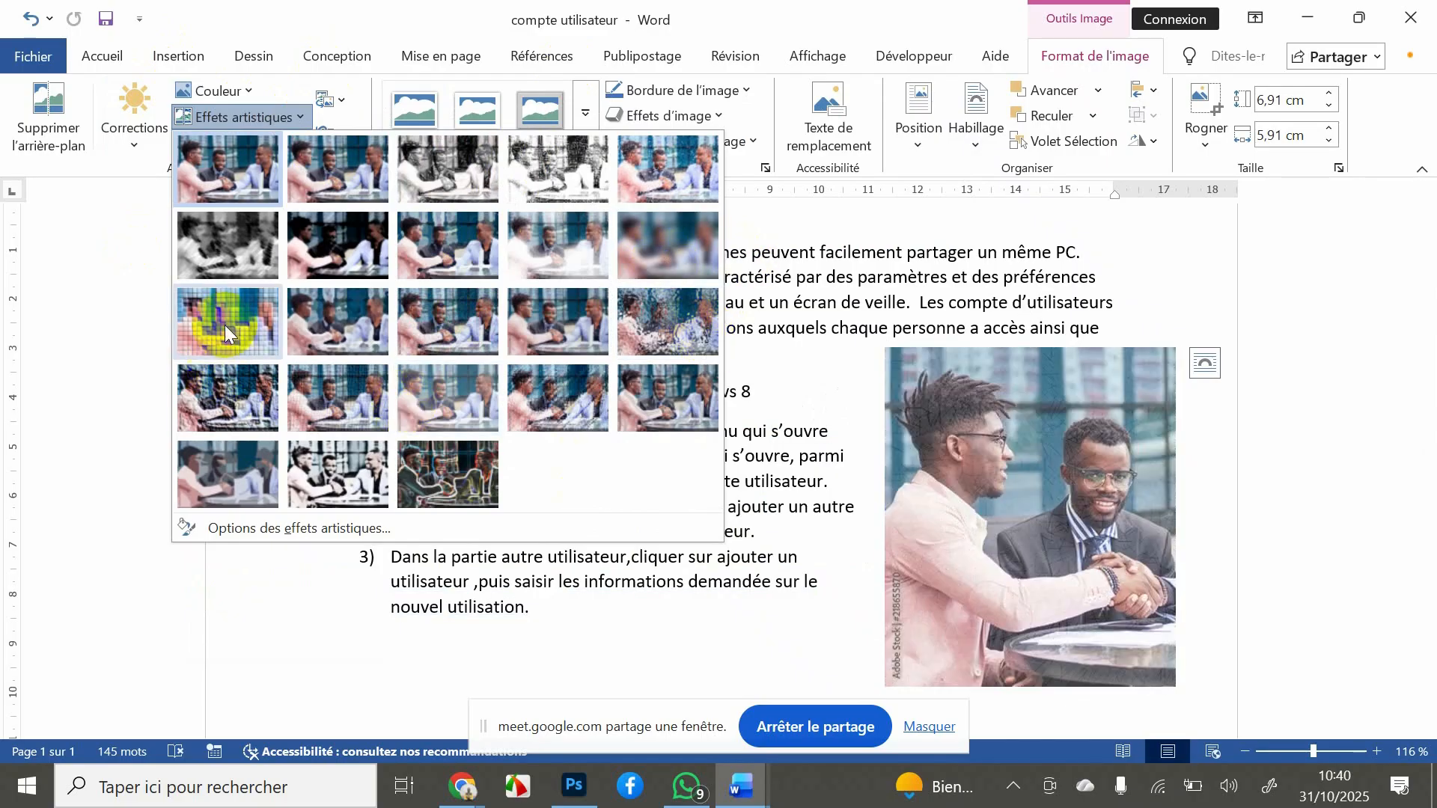
click(102, 203)
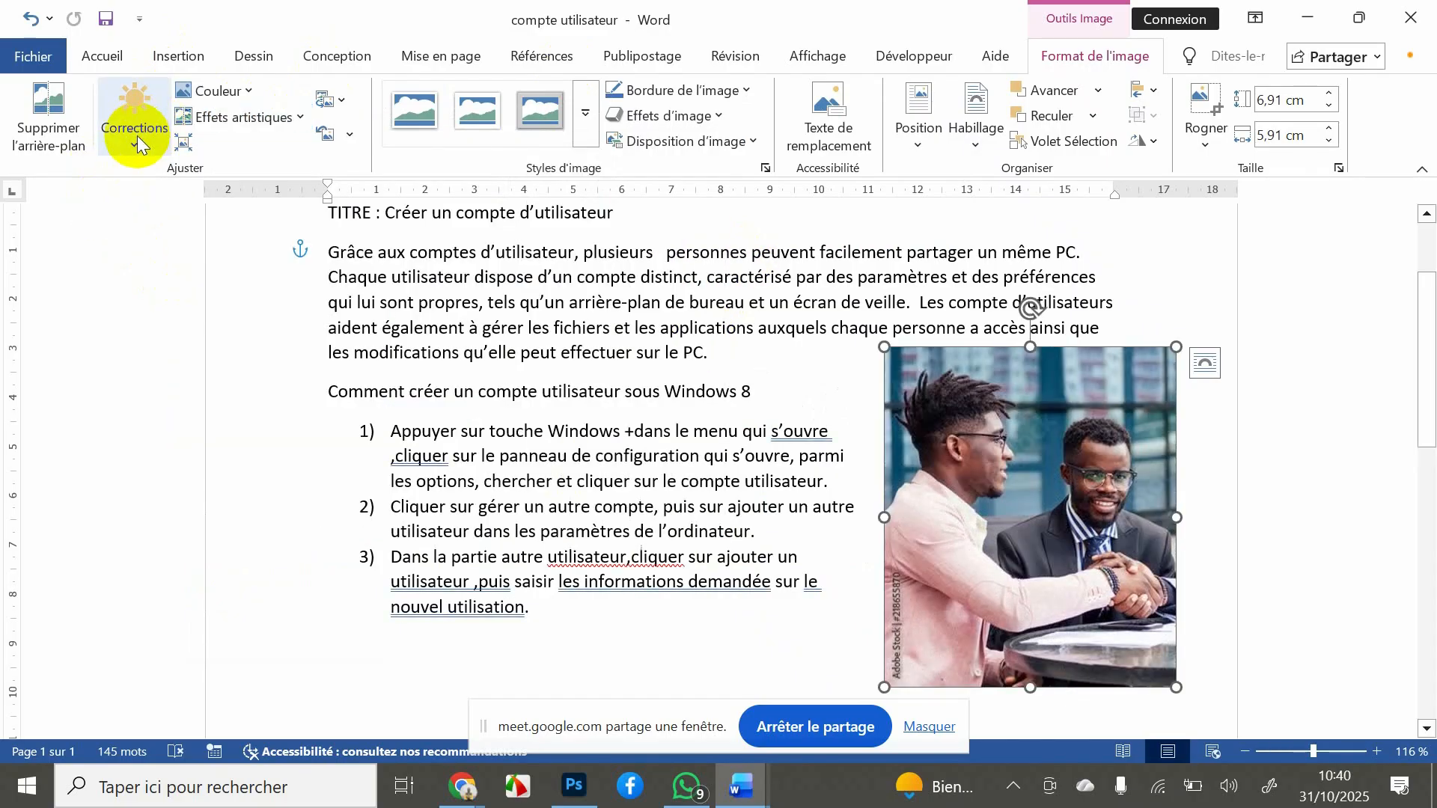
click(137, 136)
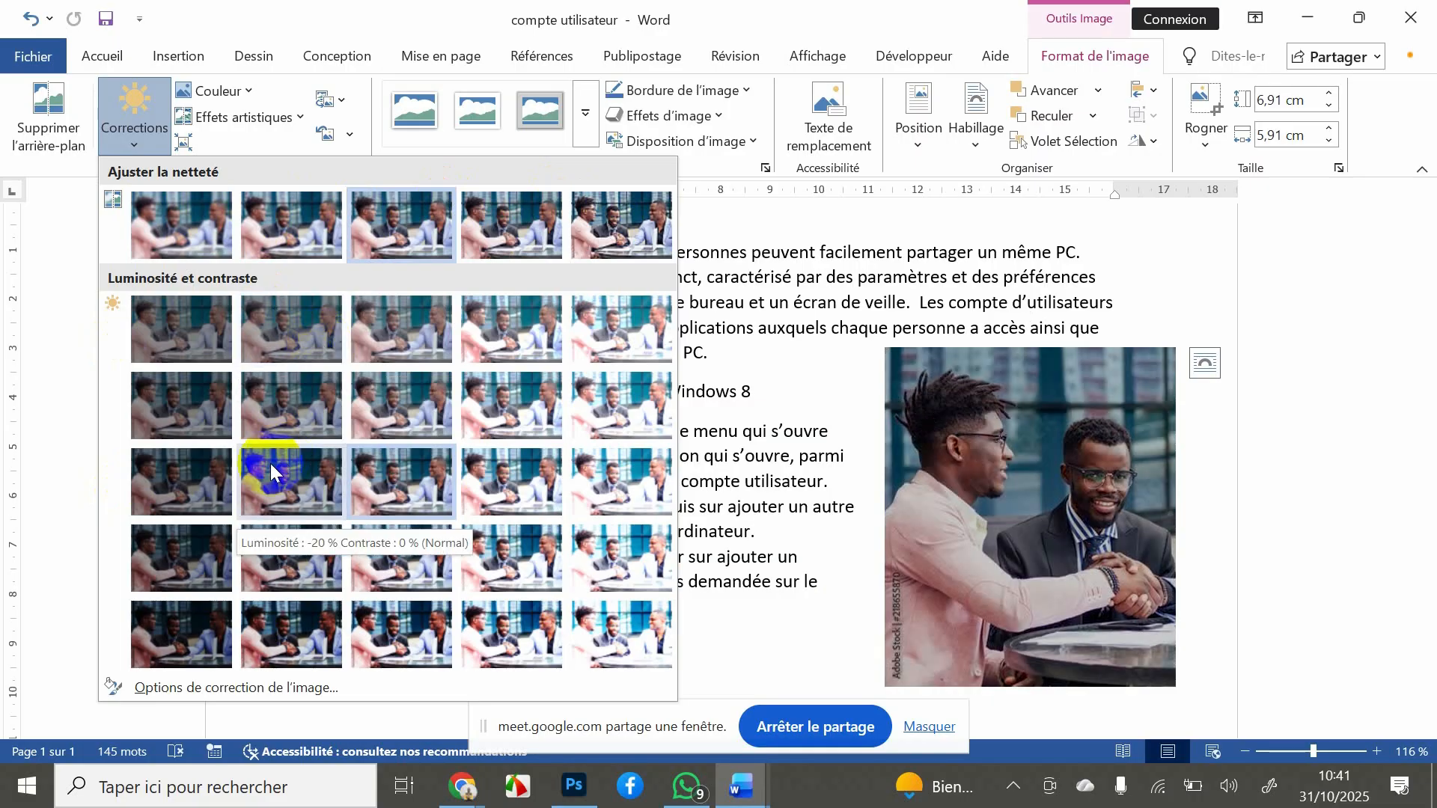
click(6, 402)
- Move the picture slightly upward beside the paragraph and apply the metallic oval picture style
drag(969, 554, 985, 510)
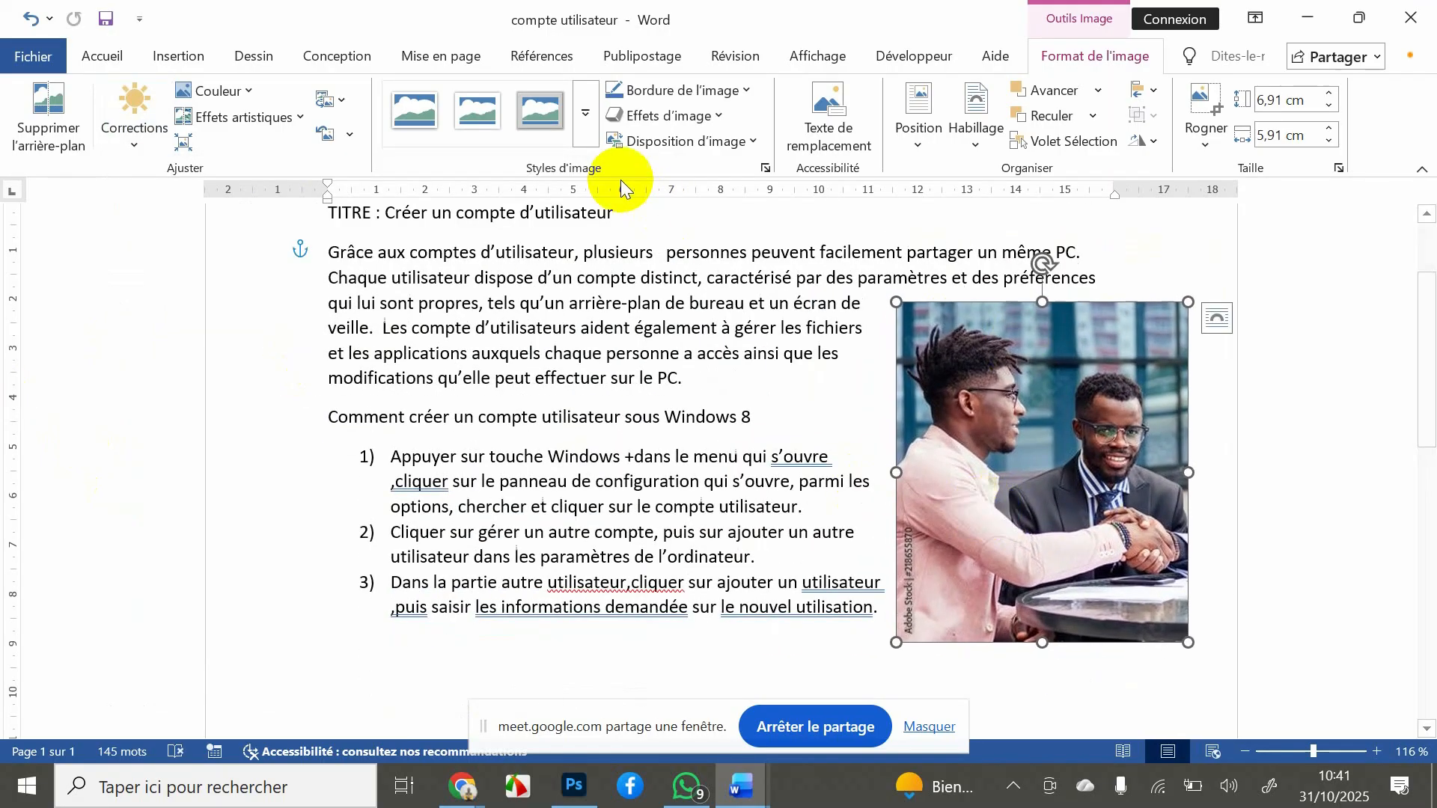
click(585, 101)
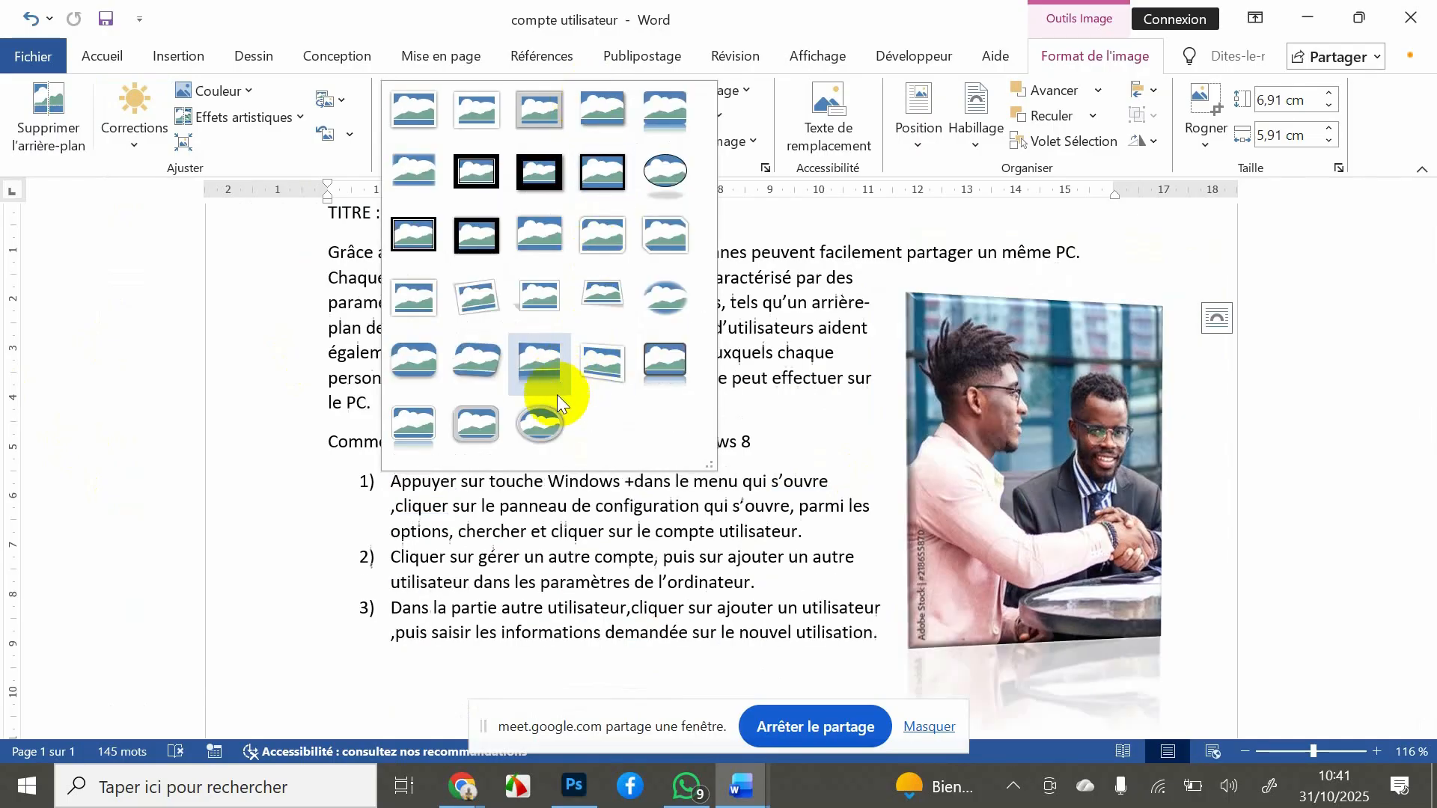
click(555, 410)
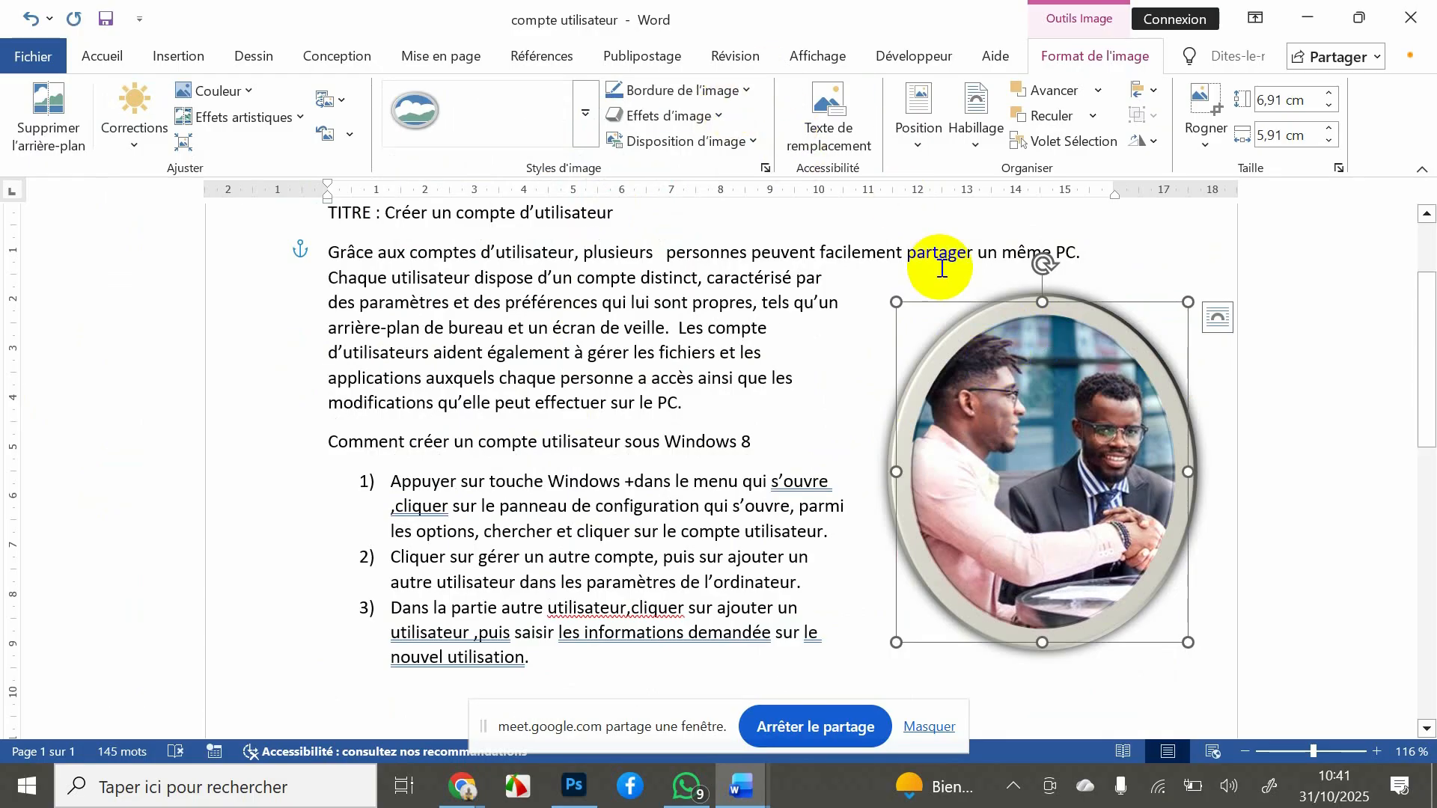
- Give the oval picture a standard green border and apply the fourth bevel variation of the second row after previewing other picture effects
click(693, 88)
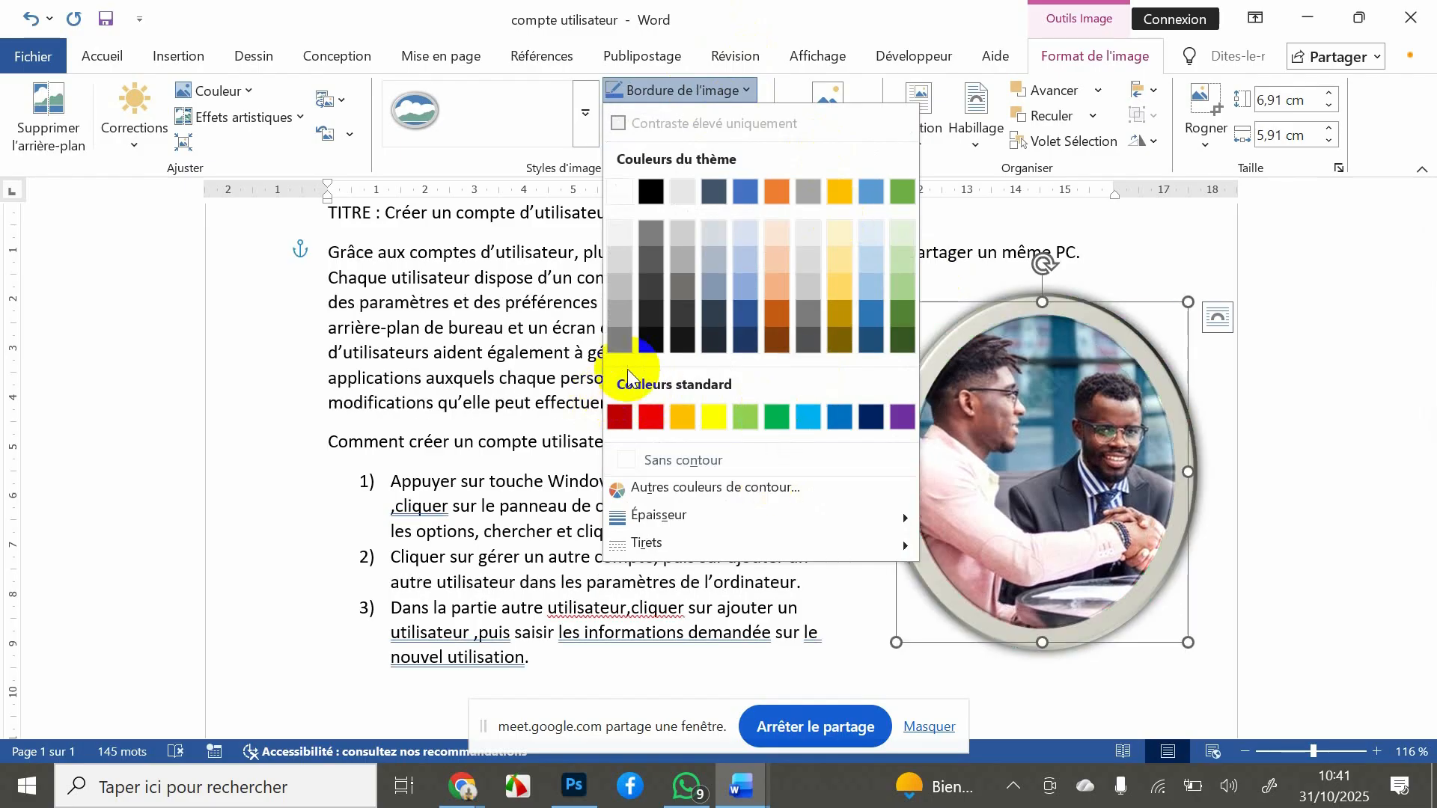
click(772, 413)
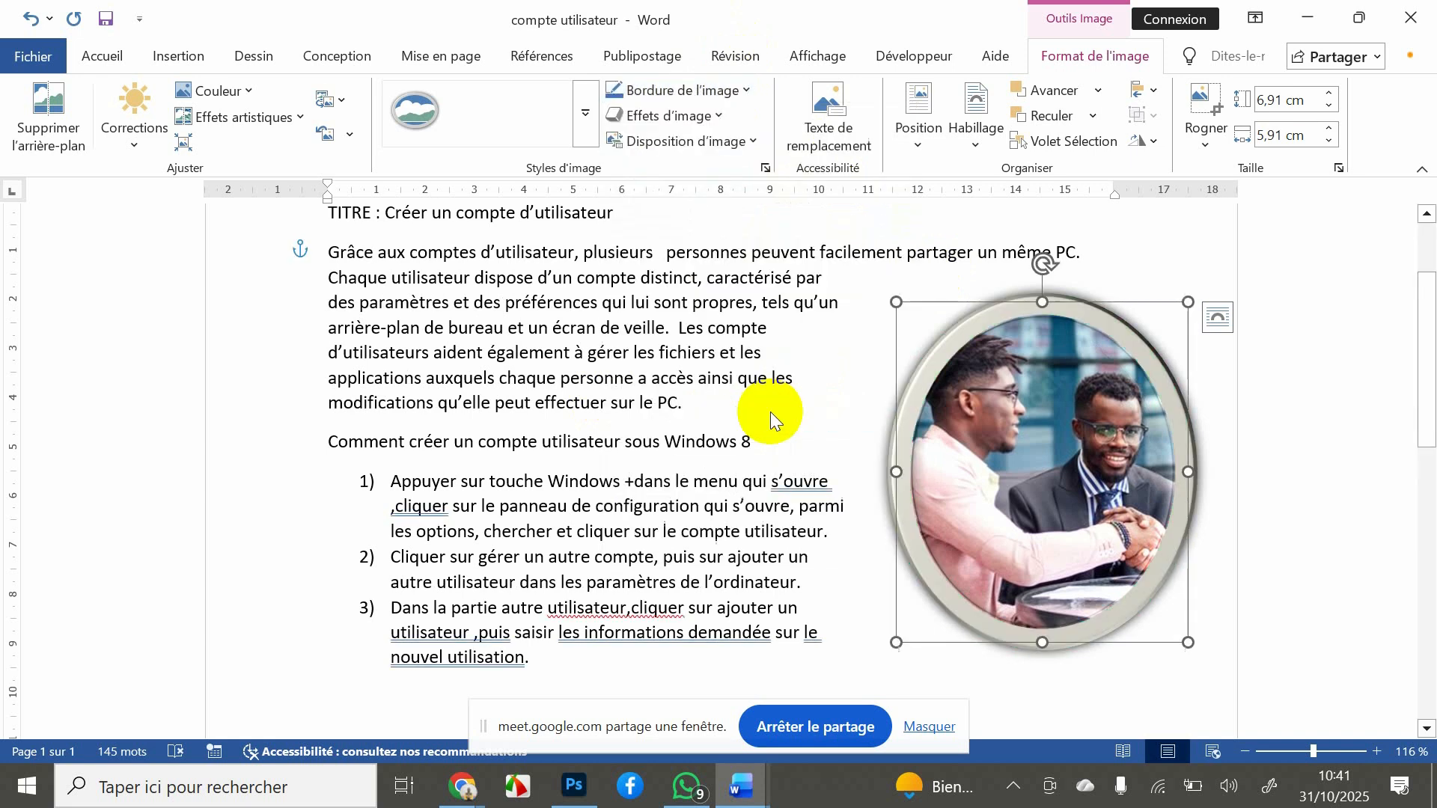
click(703, 120)
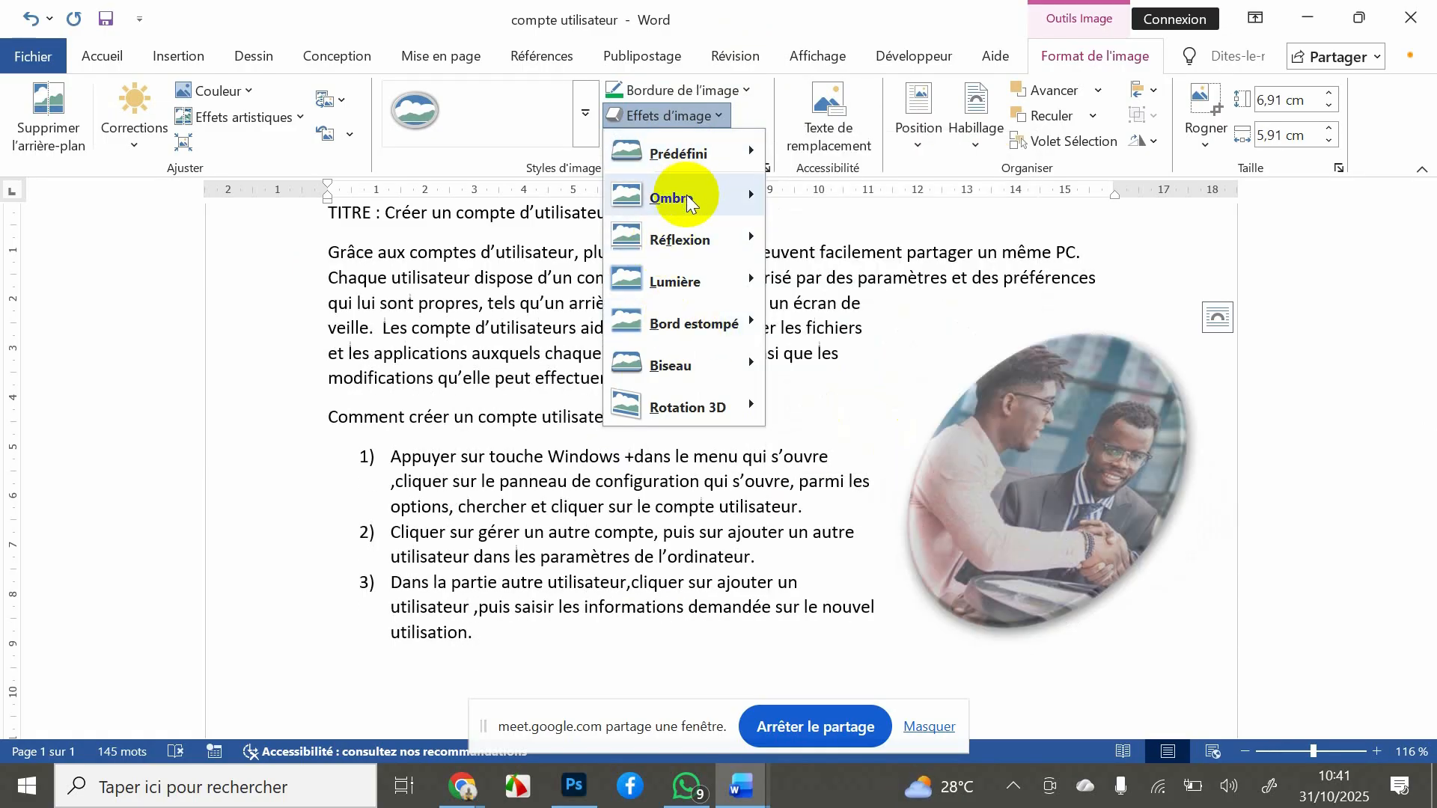
mouse_move(685, 194)
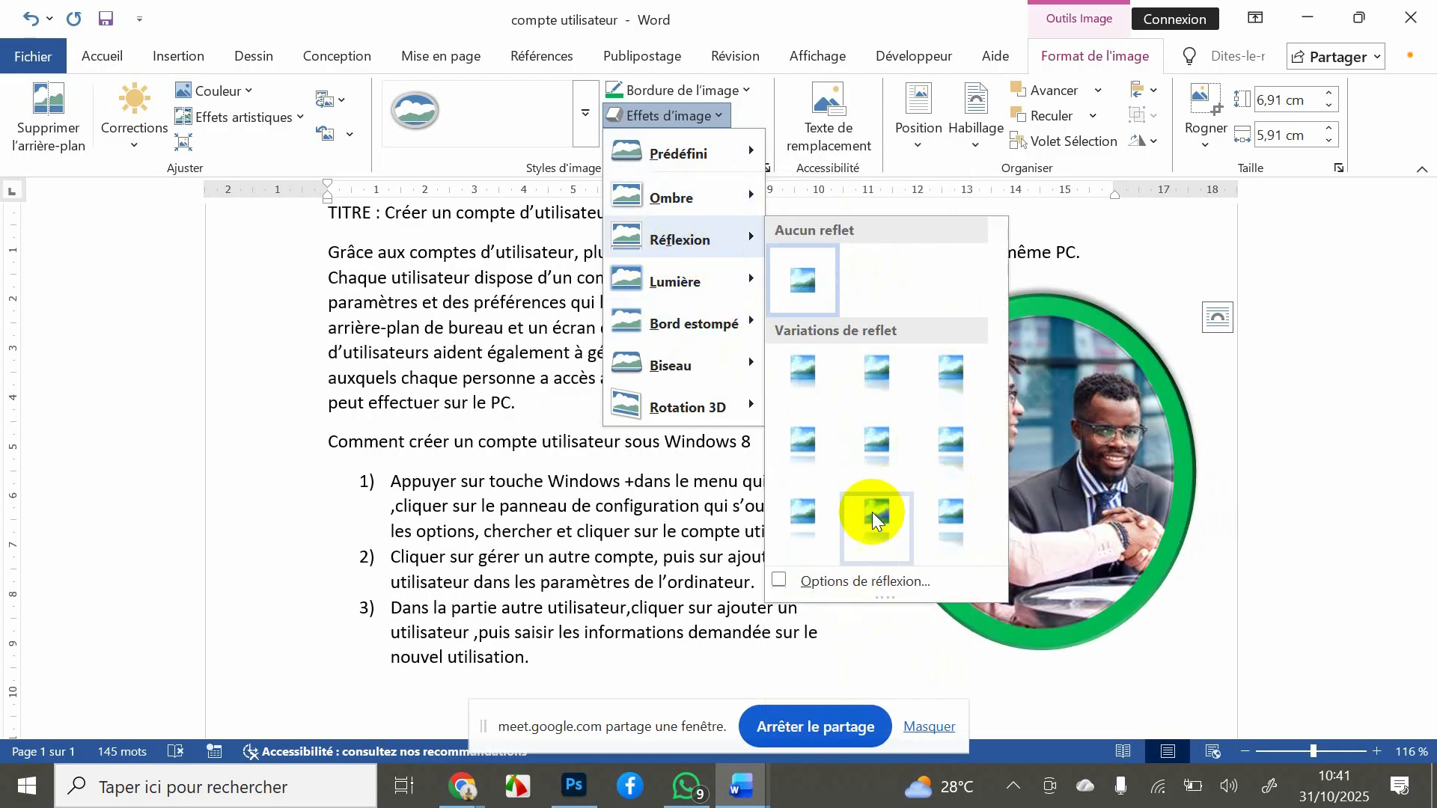
mouse_move(662, 325)
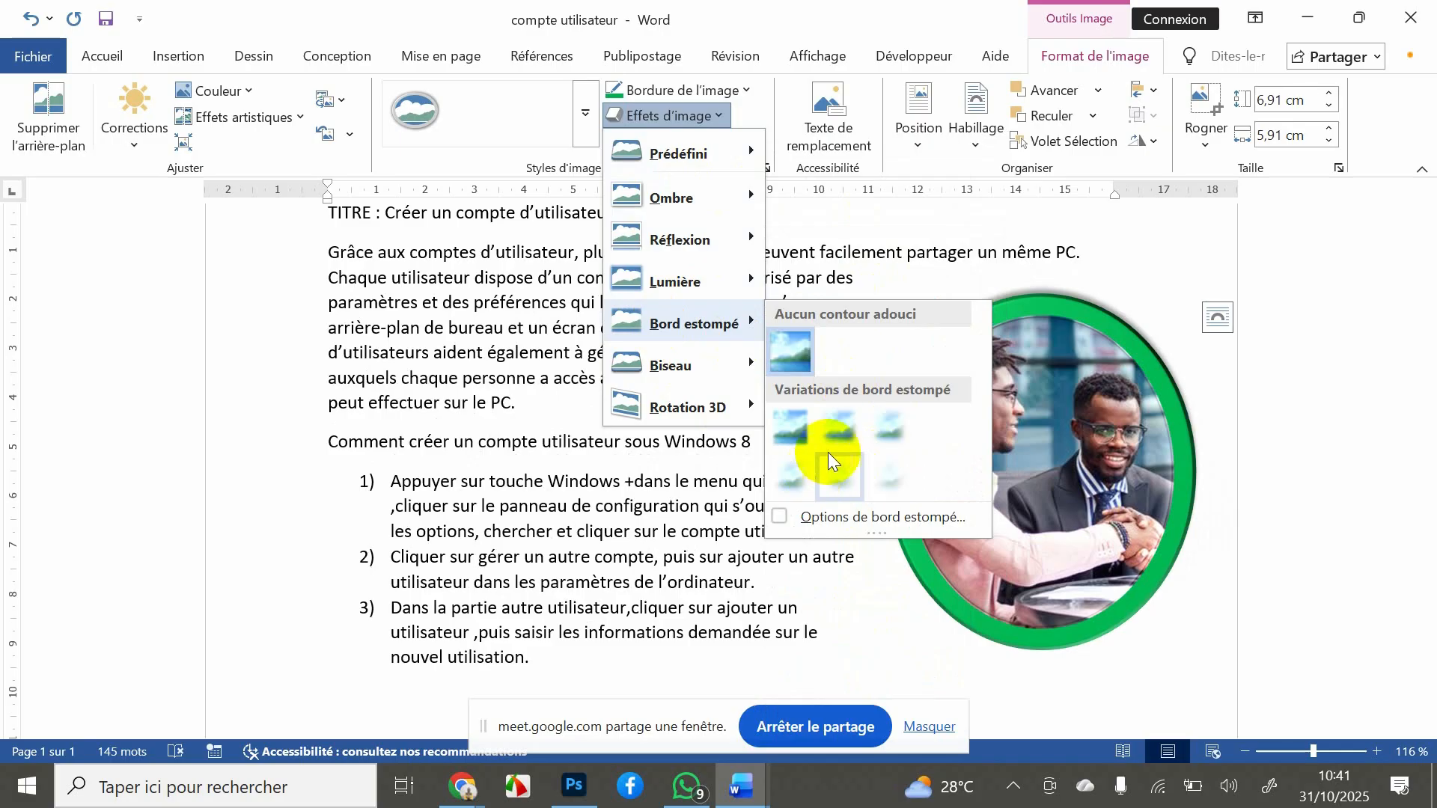
mouse_move(694, 356)
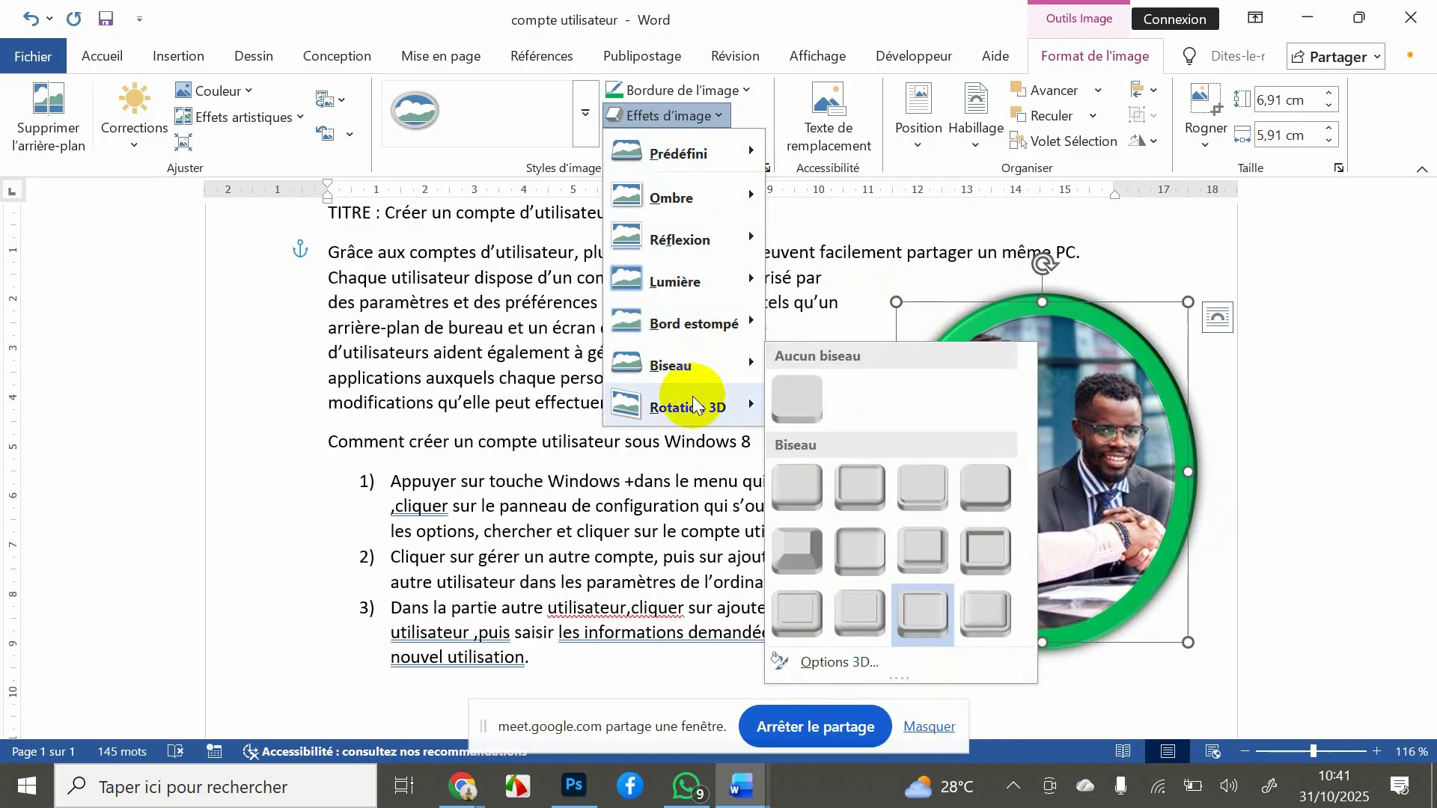
mouse_move(693, 398)
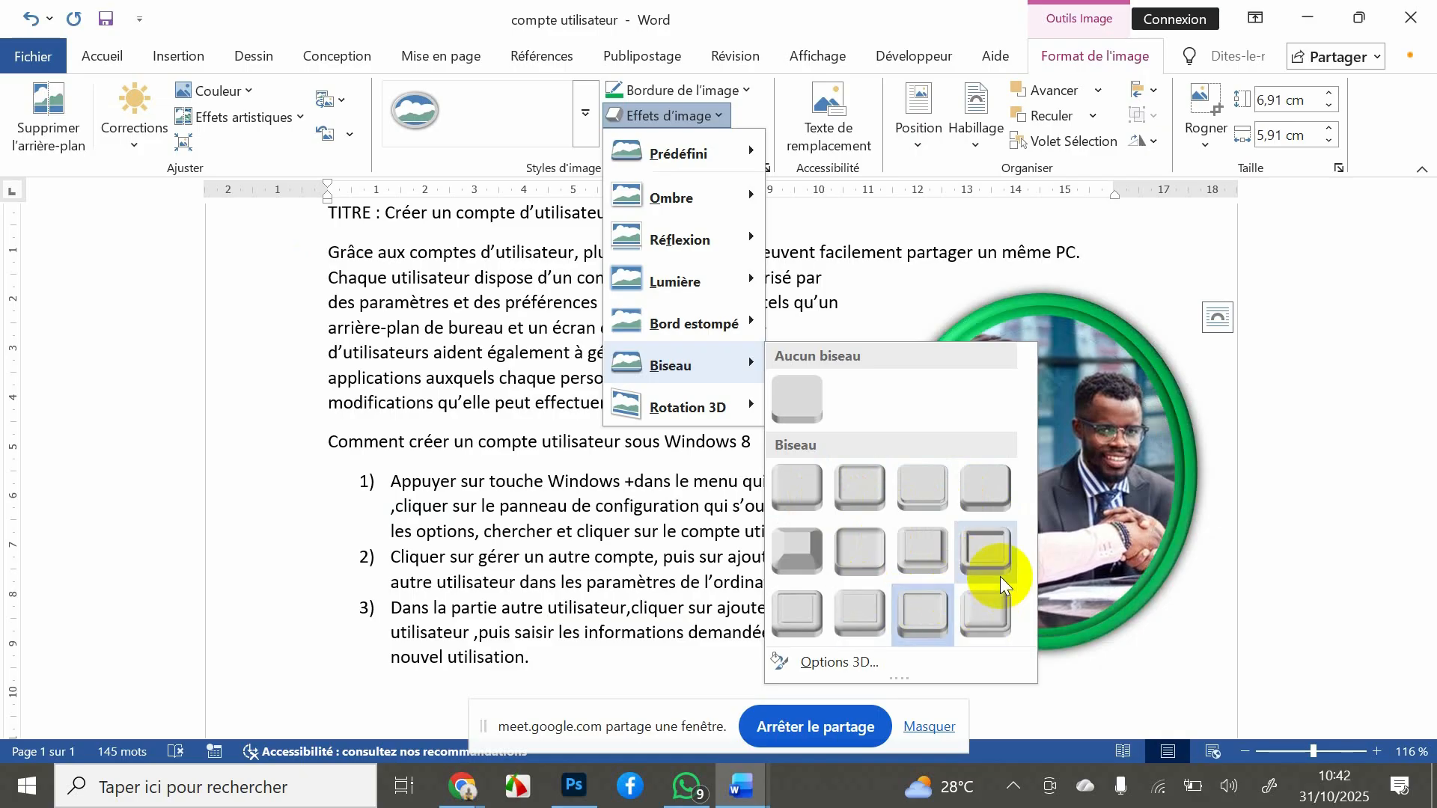
click(989, 557)
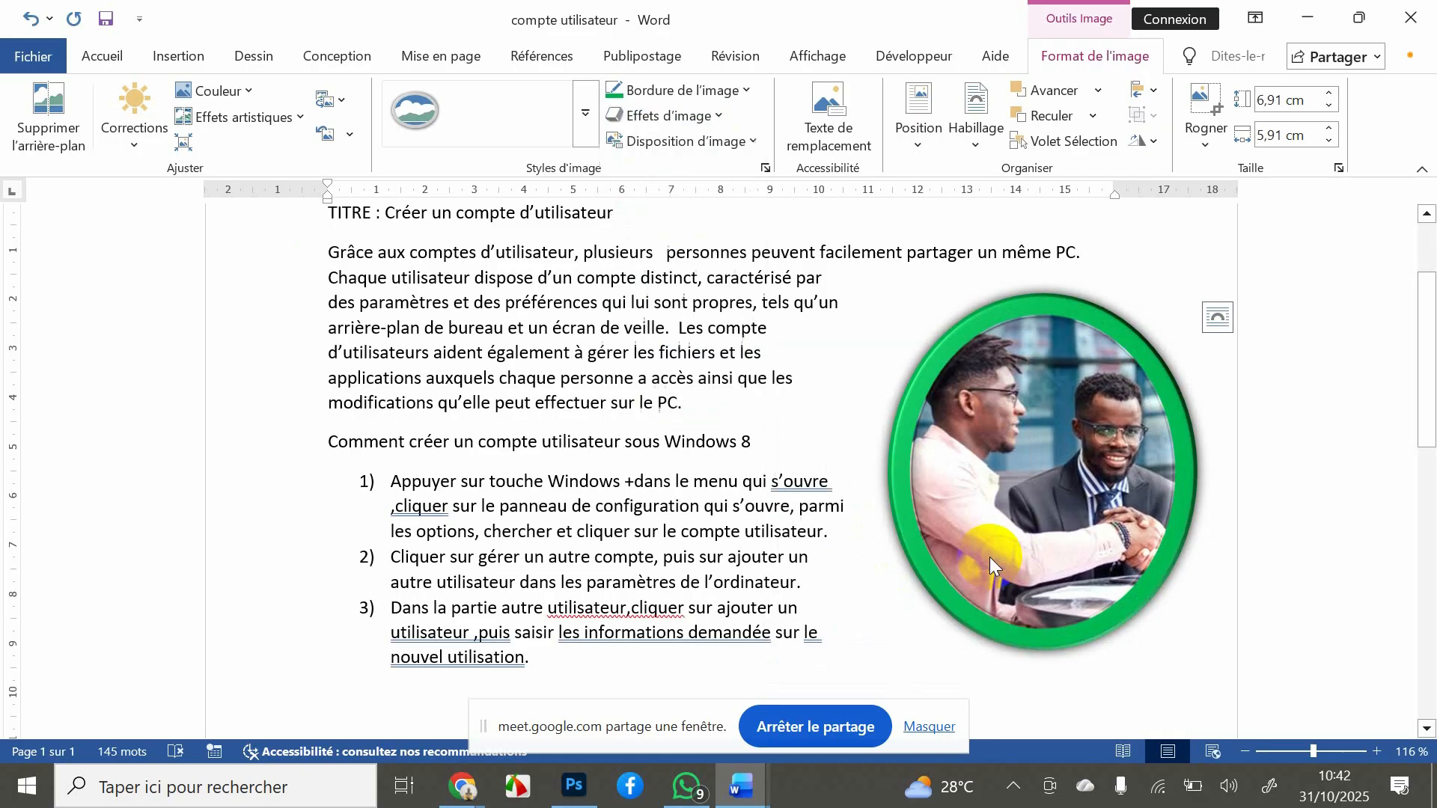
- Move the oval picture up beside the first paragraph, shift it slightly left, and deselect it
drag(949, 475, 951, 416)
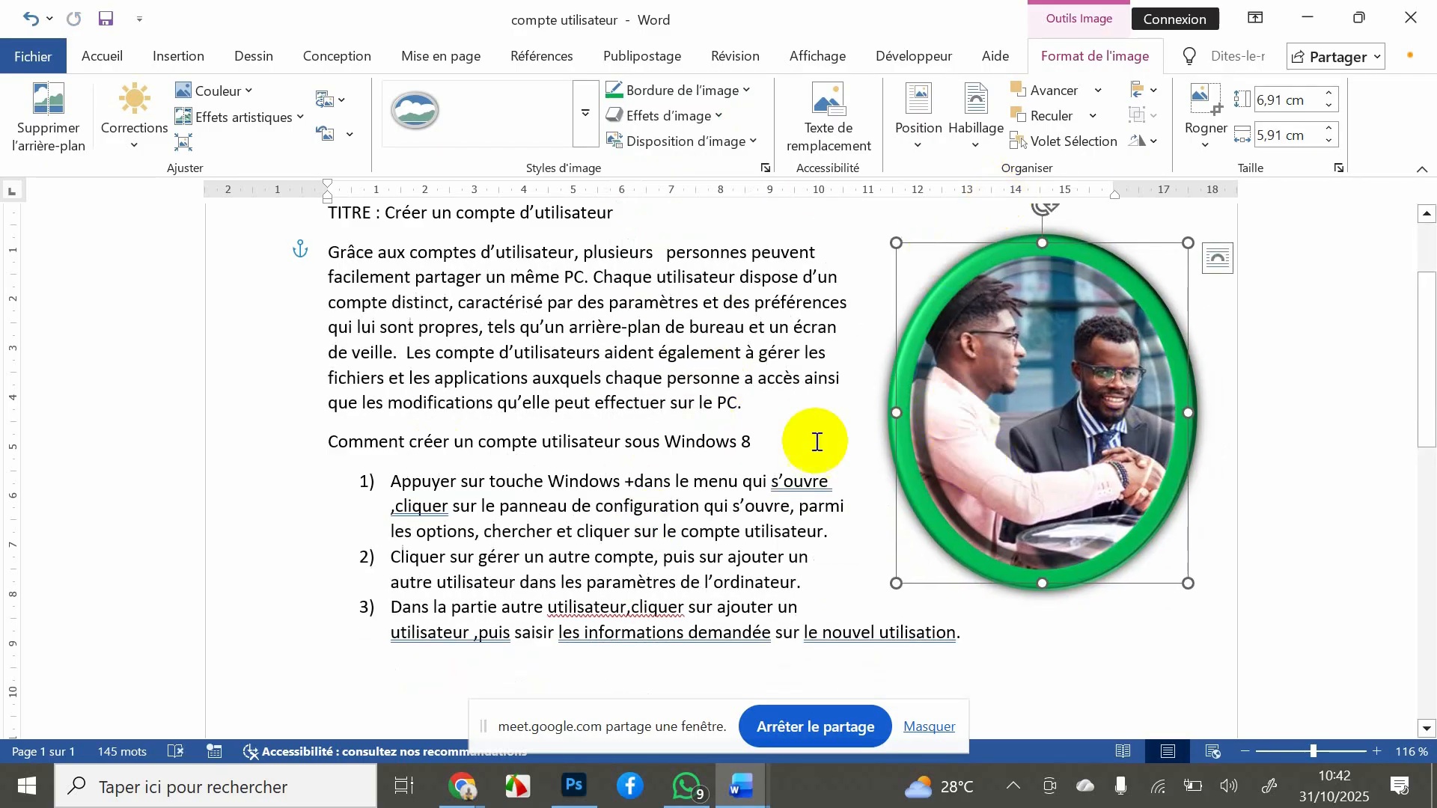
drag(1074, 374, 1058, 378)
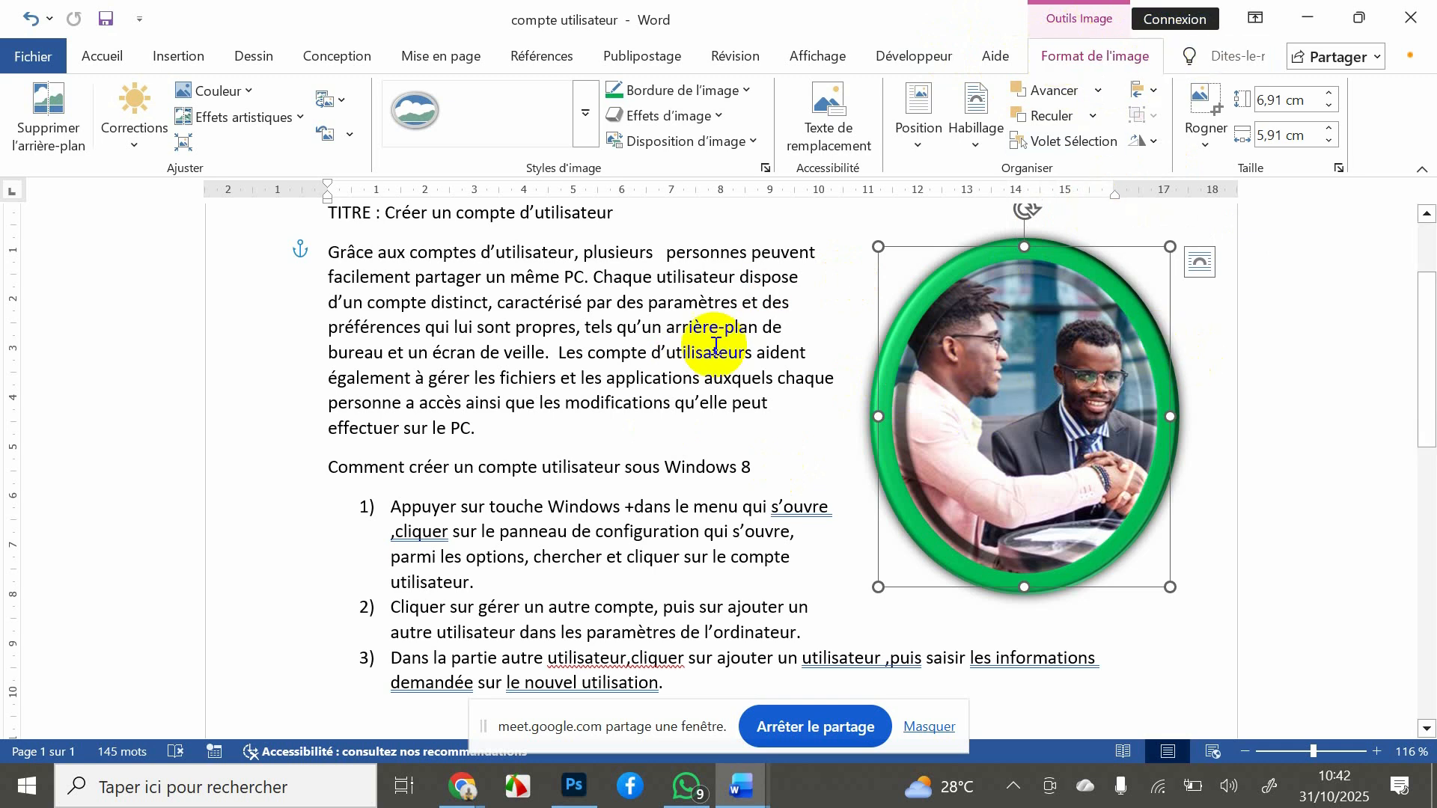
click(687, 461)
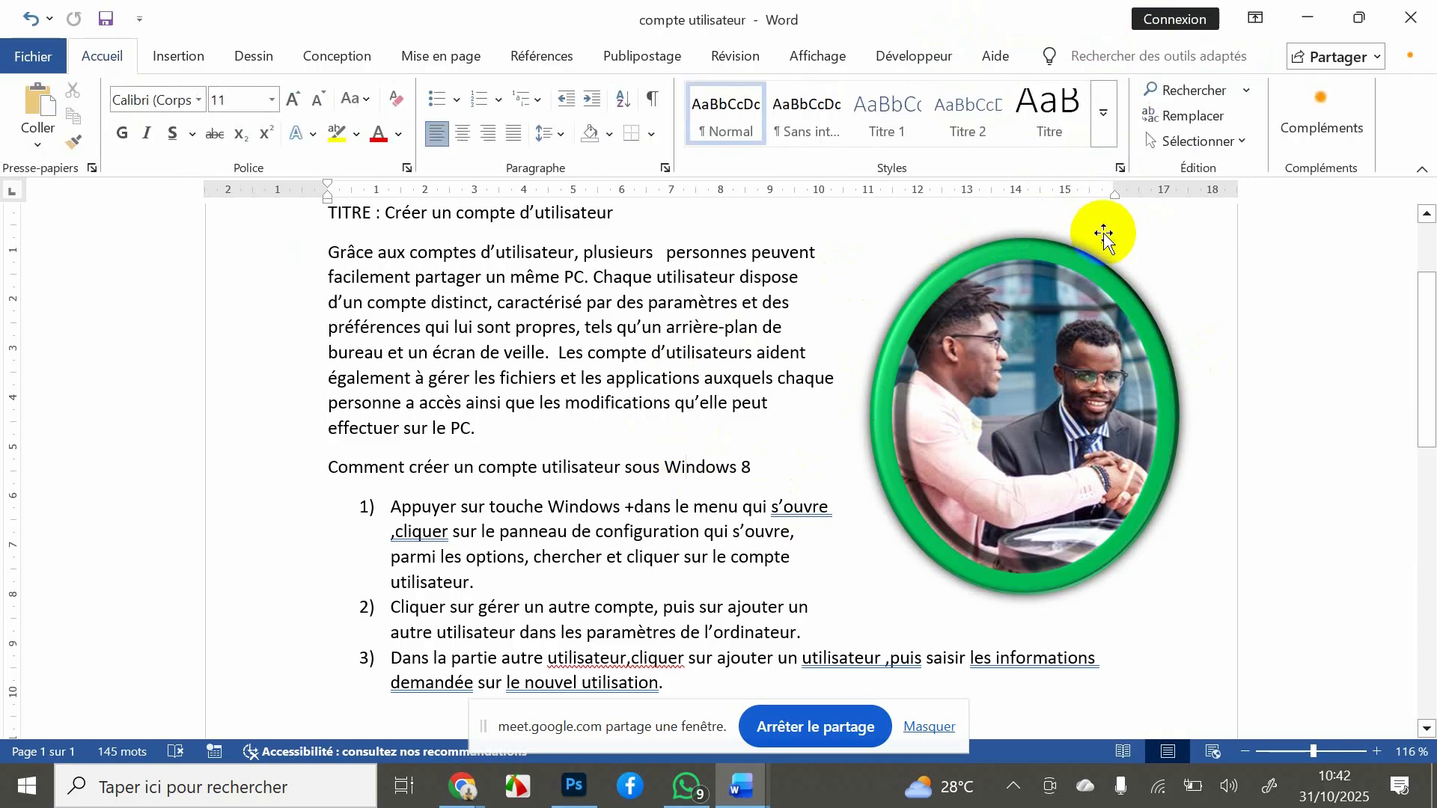
- Delete the green-framed oval picture from the document and switch to another application
click(1055, 337)
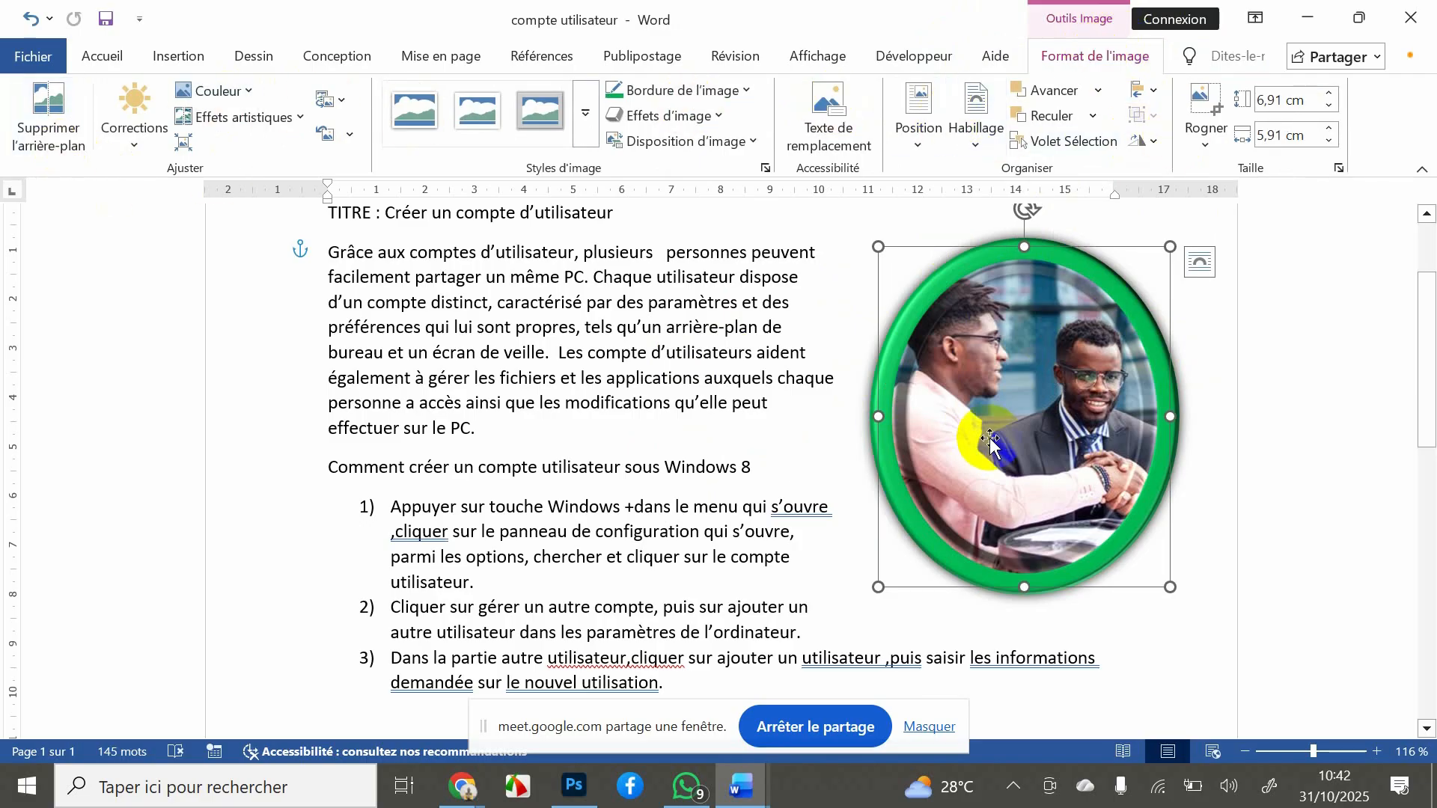
key(Delete)
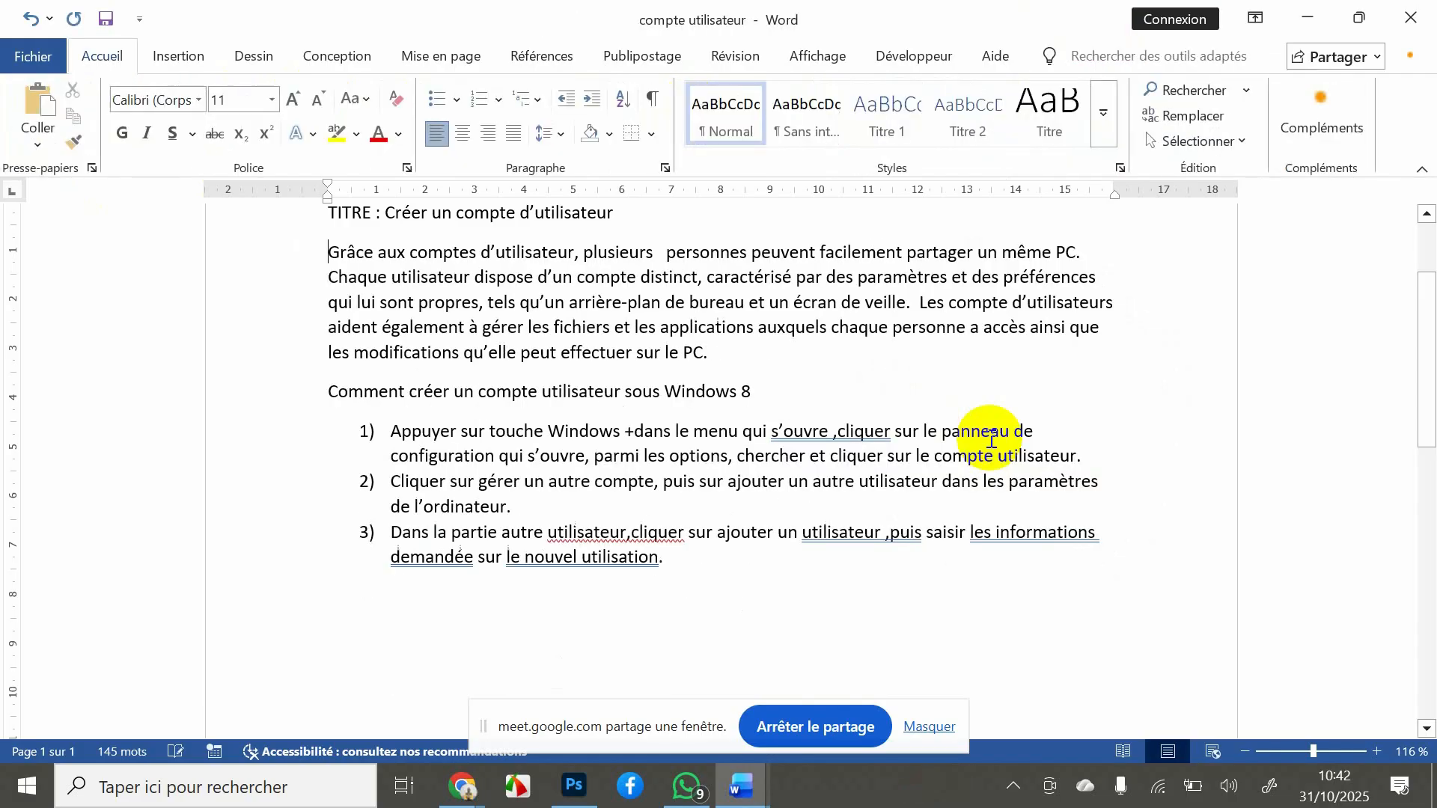
click(524, 800)
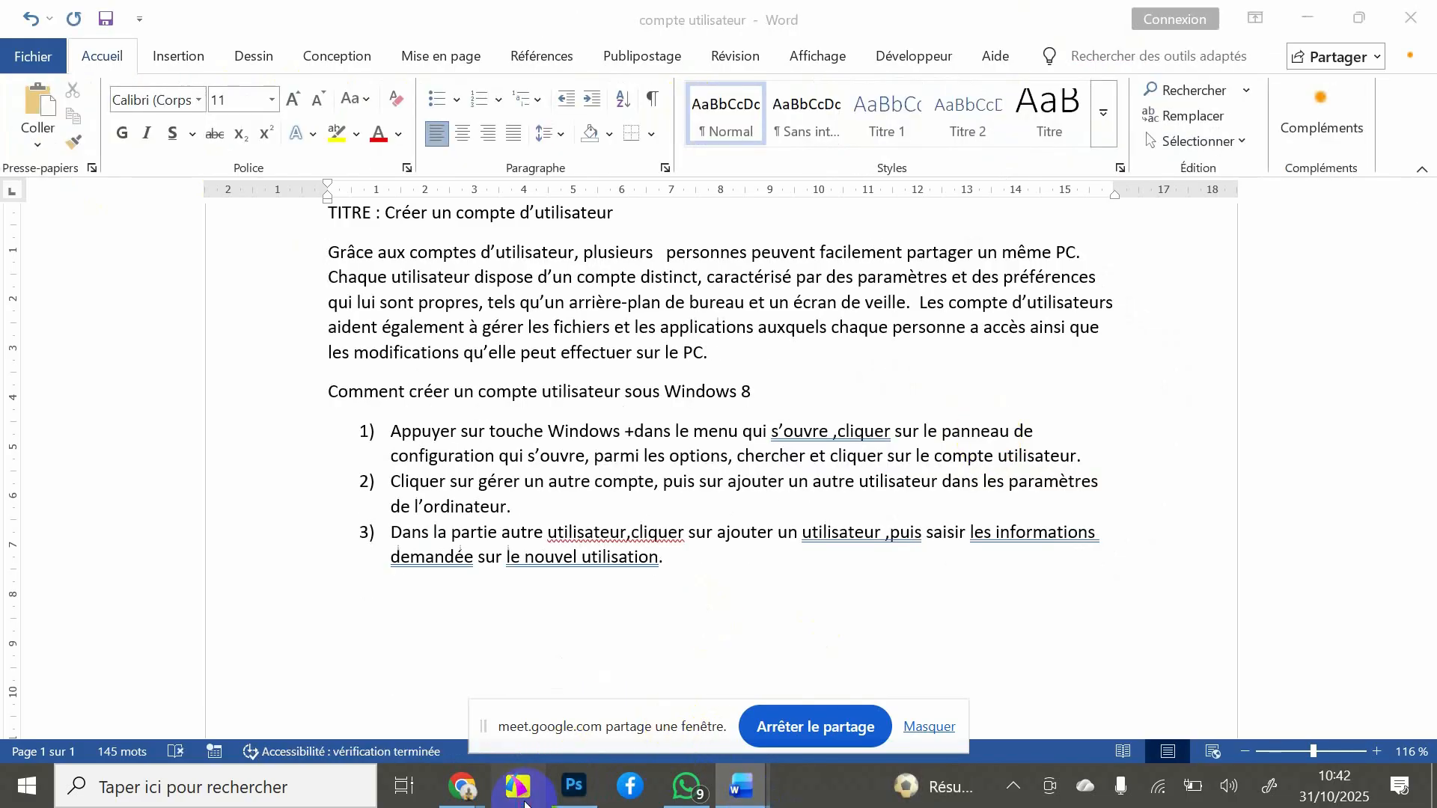